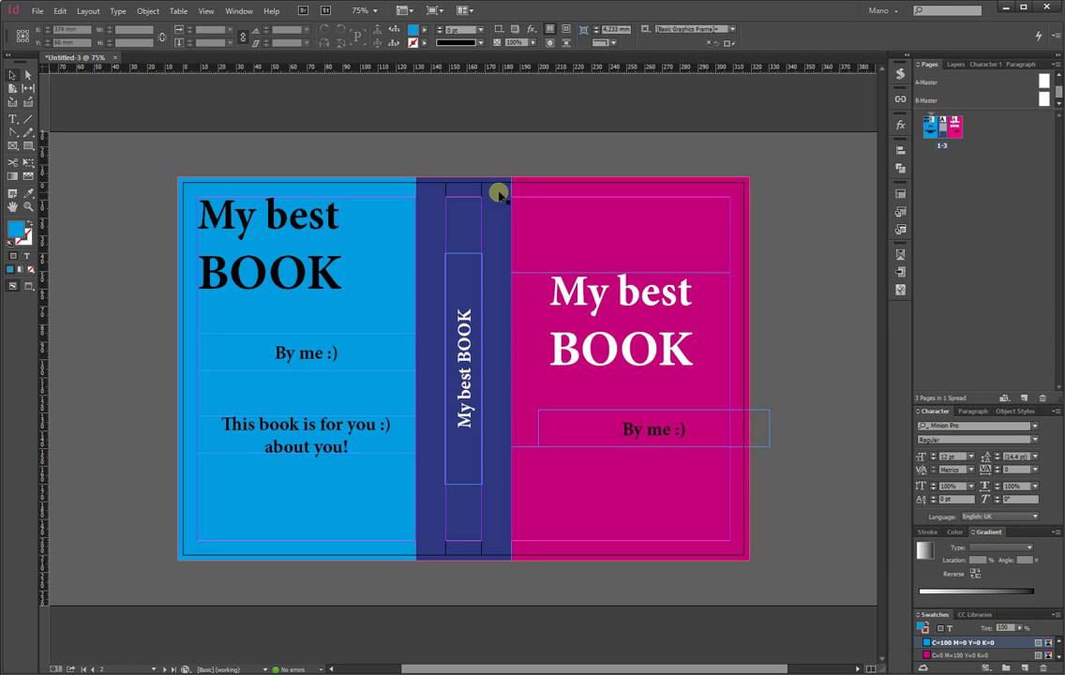
Step: Delete the dark blue rectangle covering the spine and insert two blank pages between the spine and front cover pages
{"action": "left_click", "coordinate": [498, 194]}
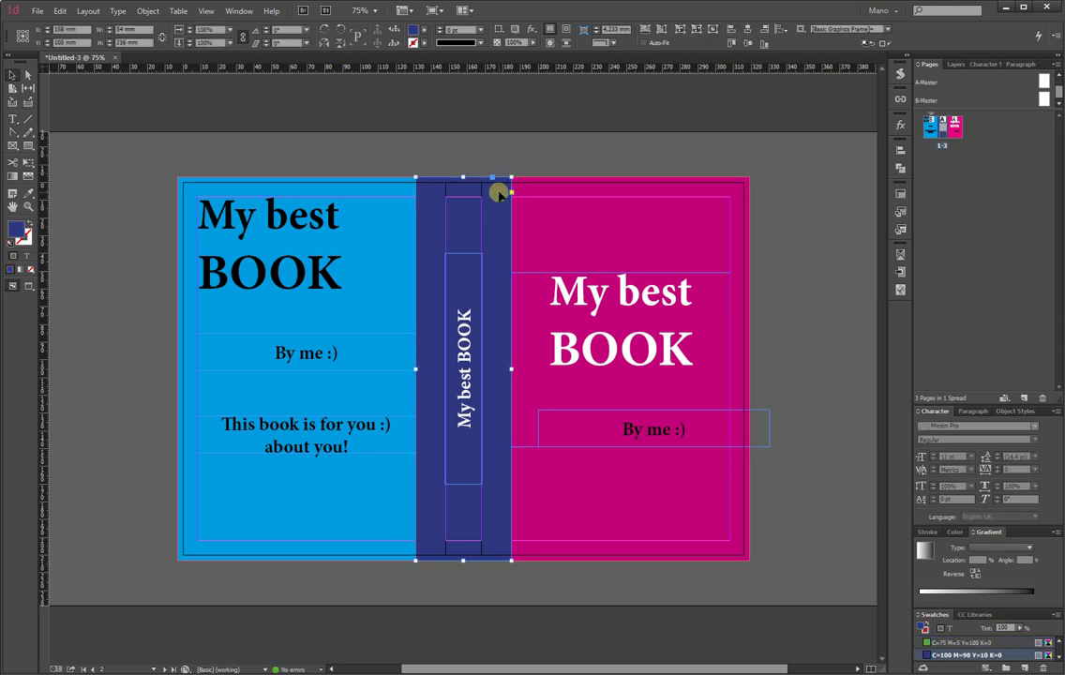
{"action": "key", "text": "Delete"}
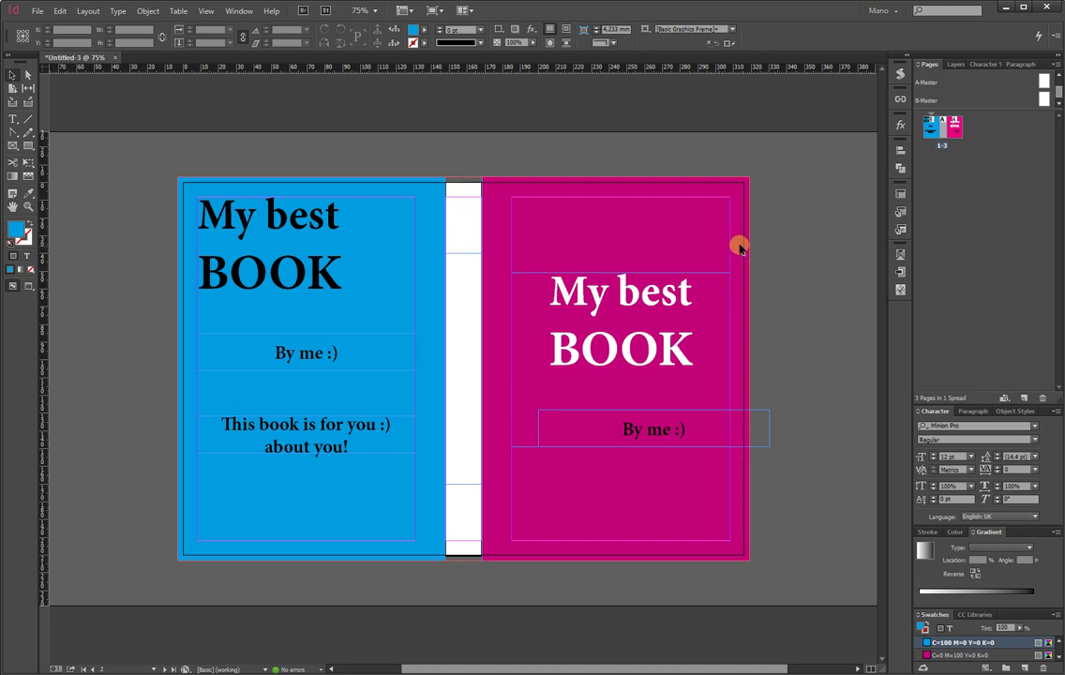
{"action": "left_click", "coordinate": [1025, 398]}
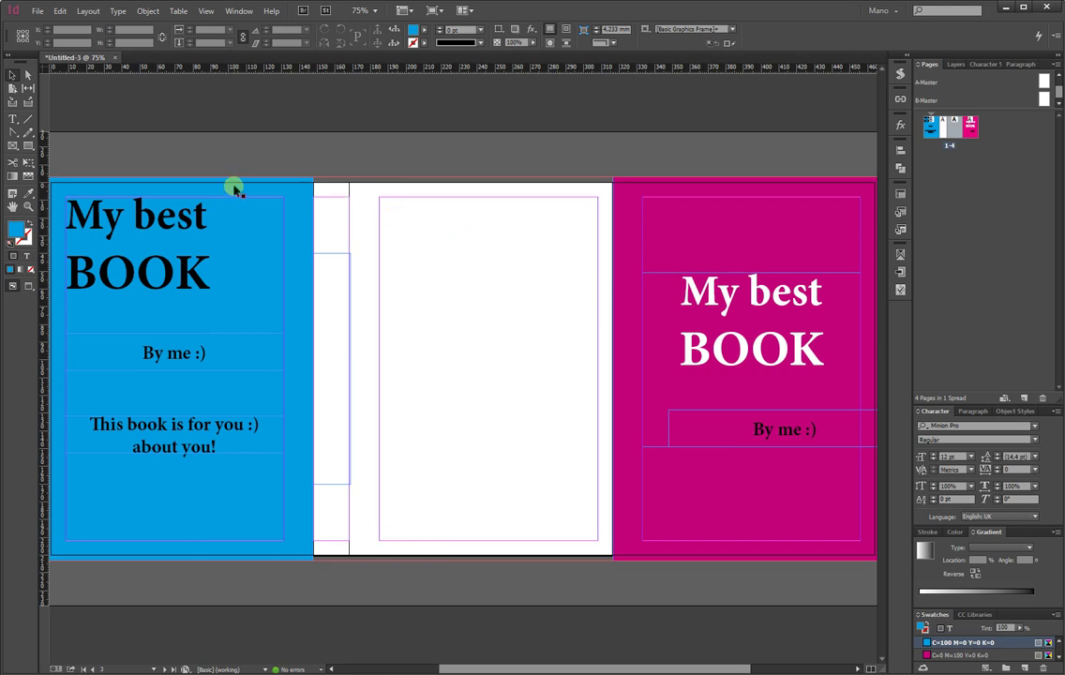
{"action": "left_click", "coordinate": [1025, 399]}
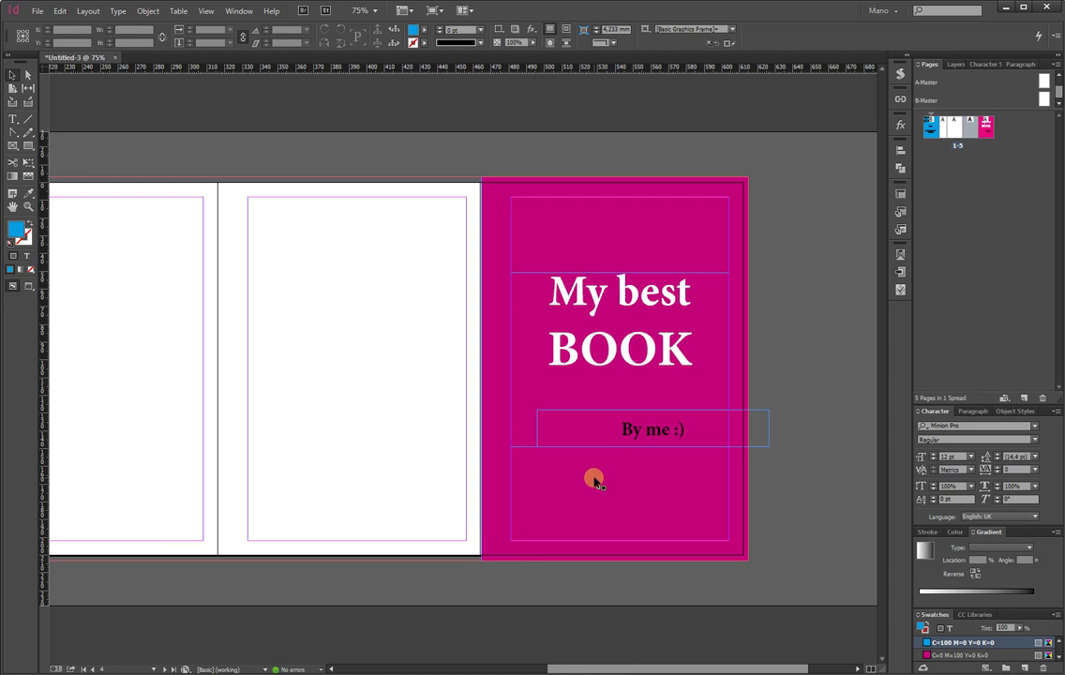
{"action": "scroll", "coordinate": [615, 455], "scroll_direction": "down", "scroll_amount": 1, "text": "alt"}
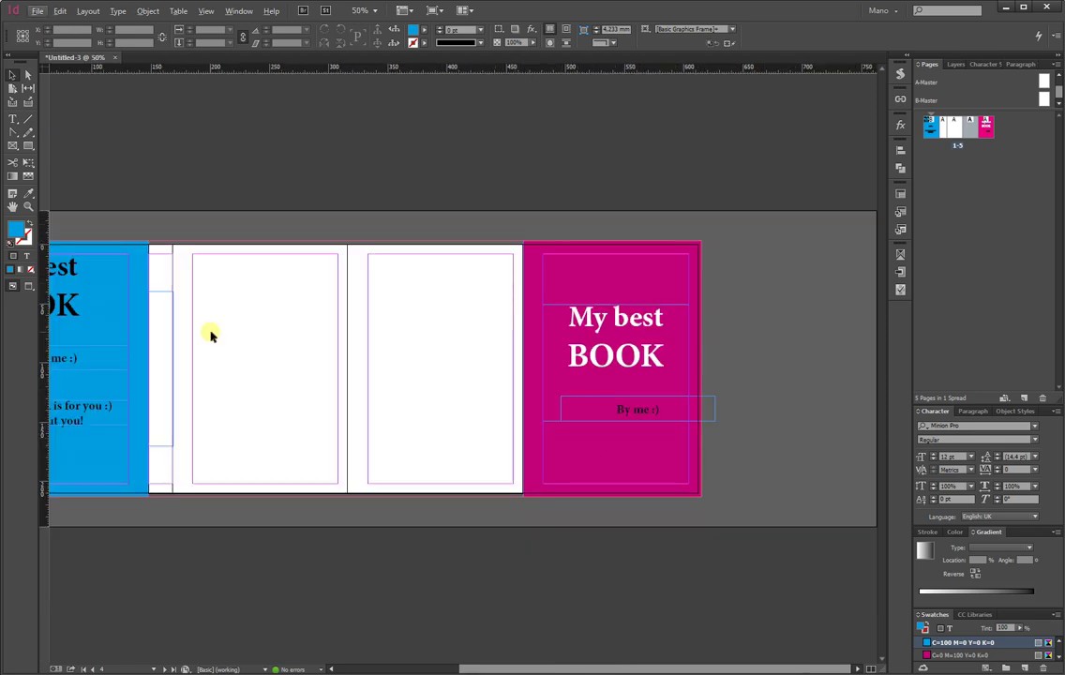
Step: Try to set the width of the blank page next to the spine to 9 mm with the Page tool
{"action": "left_click", "coordinate": [13, 87]}
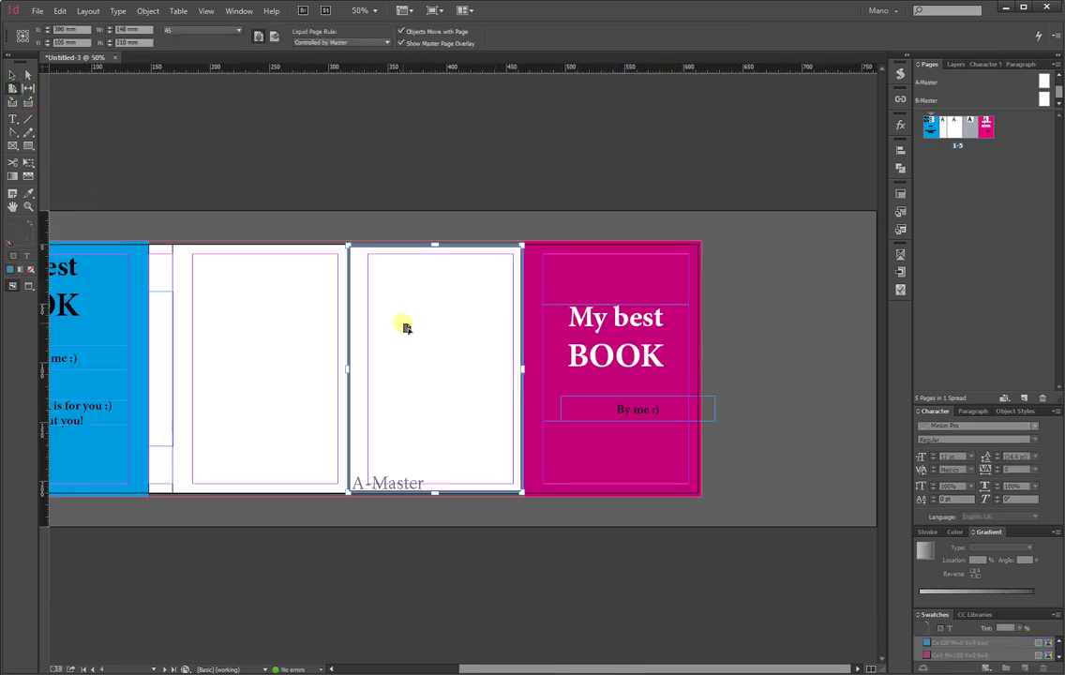
{"action": "left_click", "coordinate": [335, 319]}
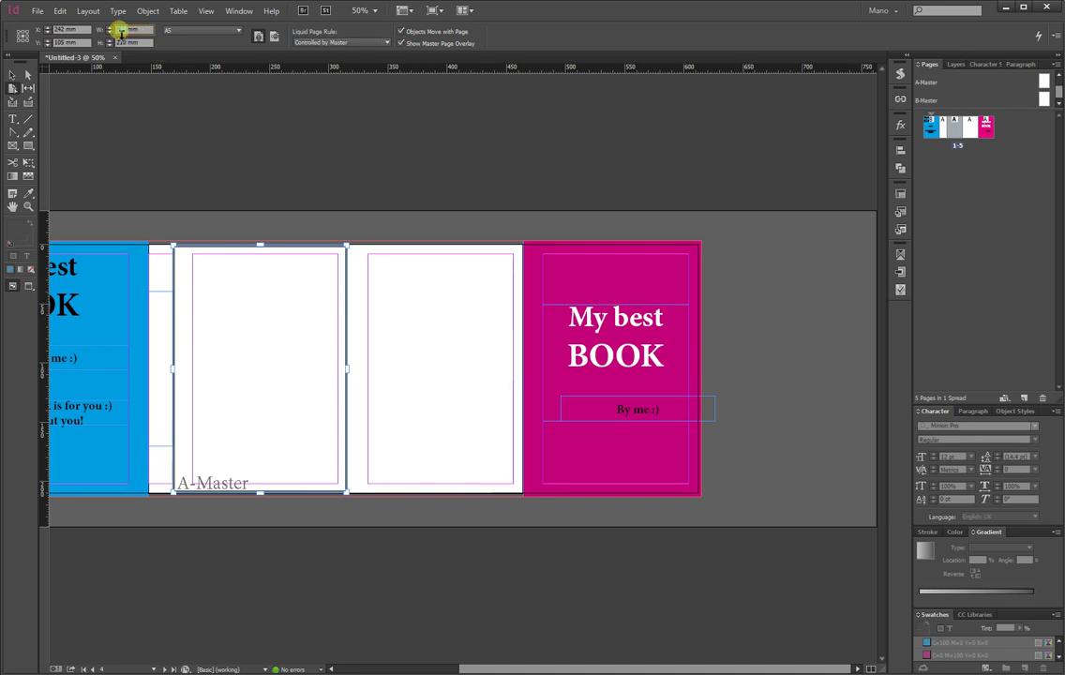
{"action": "key", "text": "Return"}
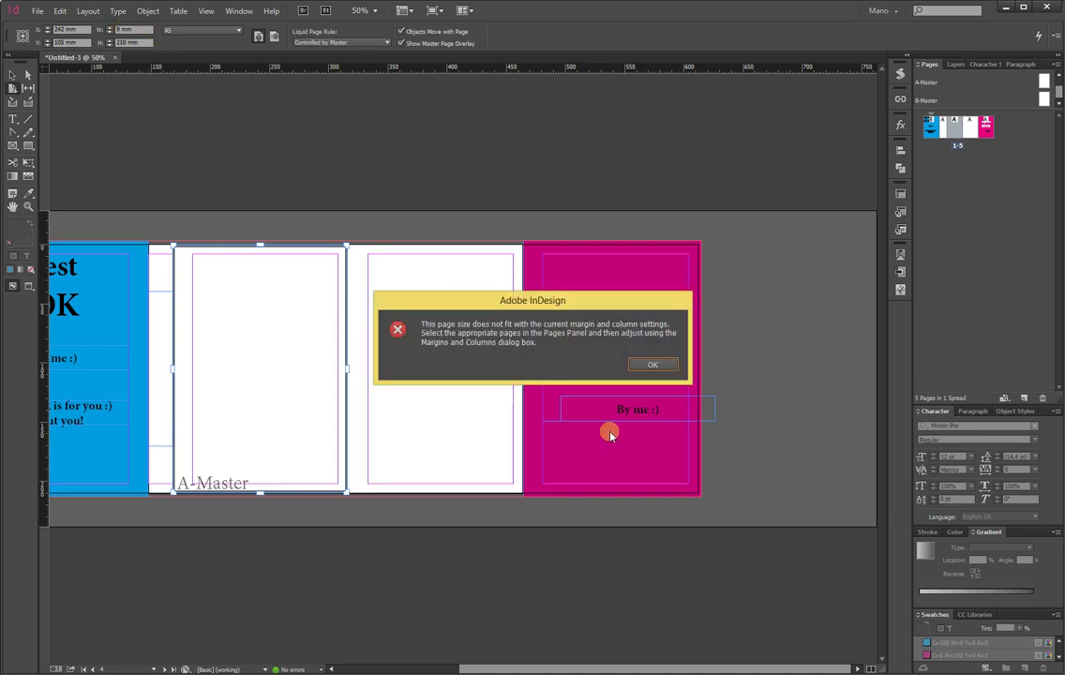
{"action": "left_click", "coordinate": [657, 363]}
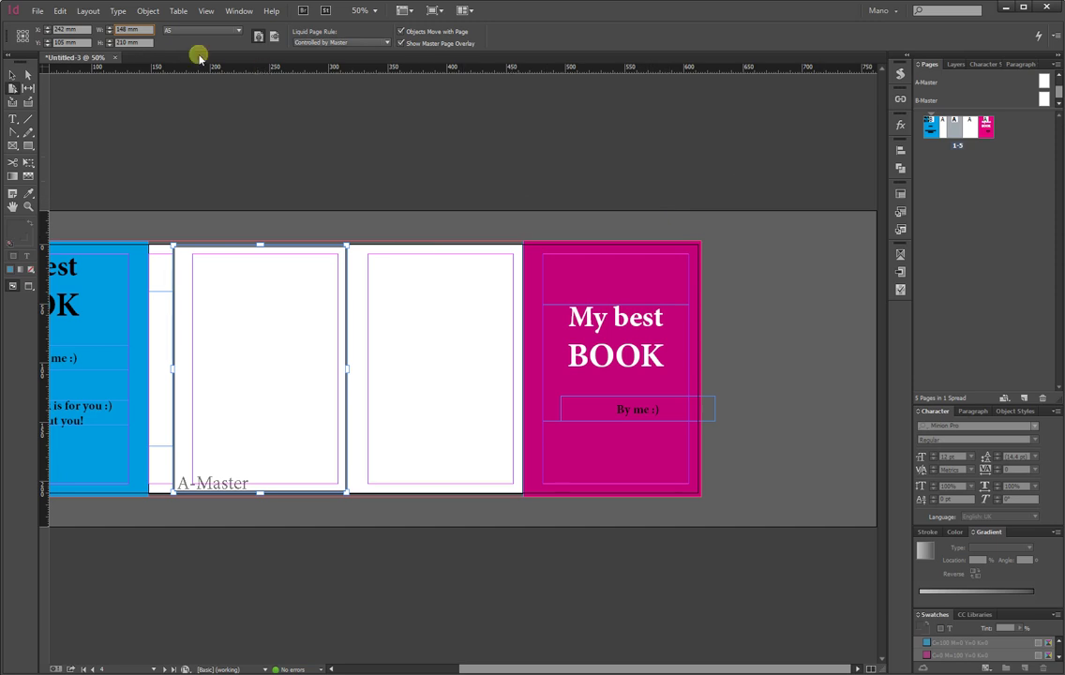
Step: Set all four margins of the blank page next to the spine to 0, with the margin values linked
{"action": "left_click", "coordinate": [88, 11]}
{"action": "left_click", "coordinate": [100, 38]}
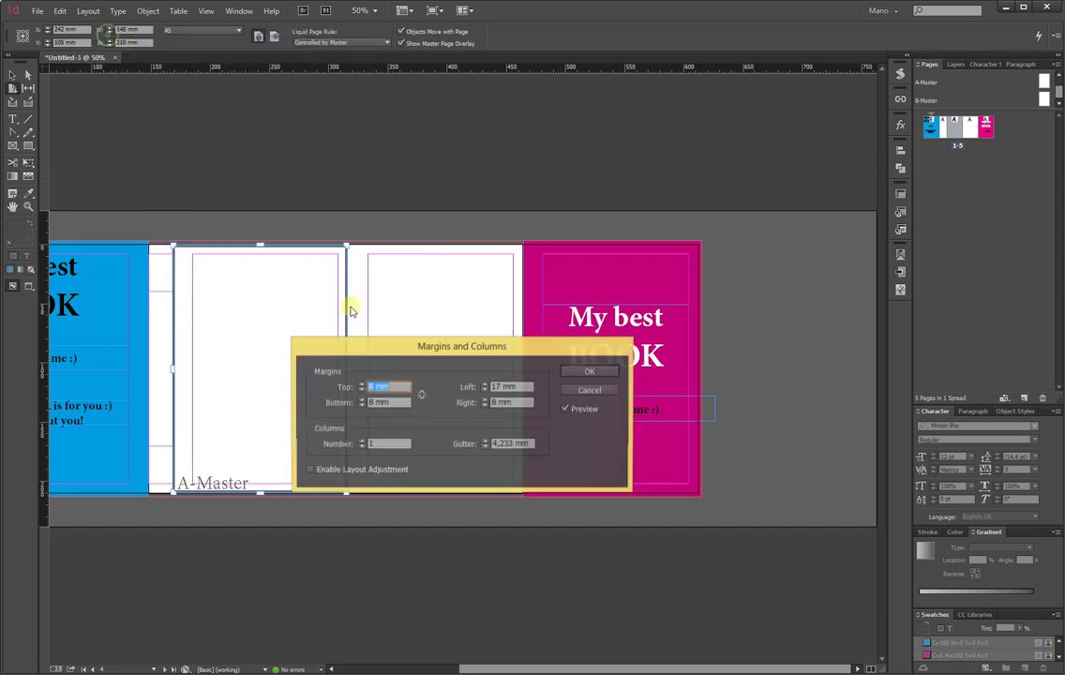
{"action": "left_click", "coordinate": [421, 394]}
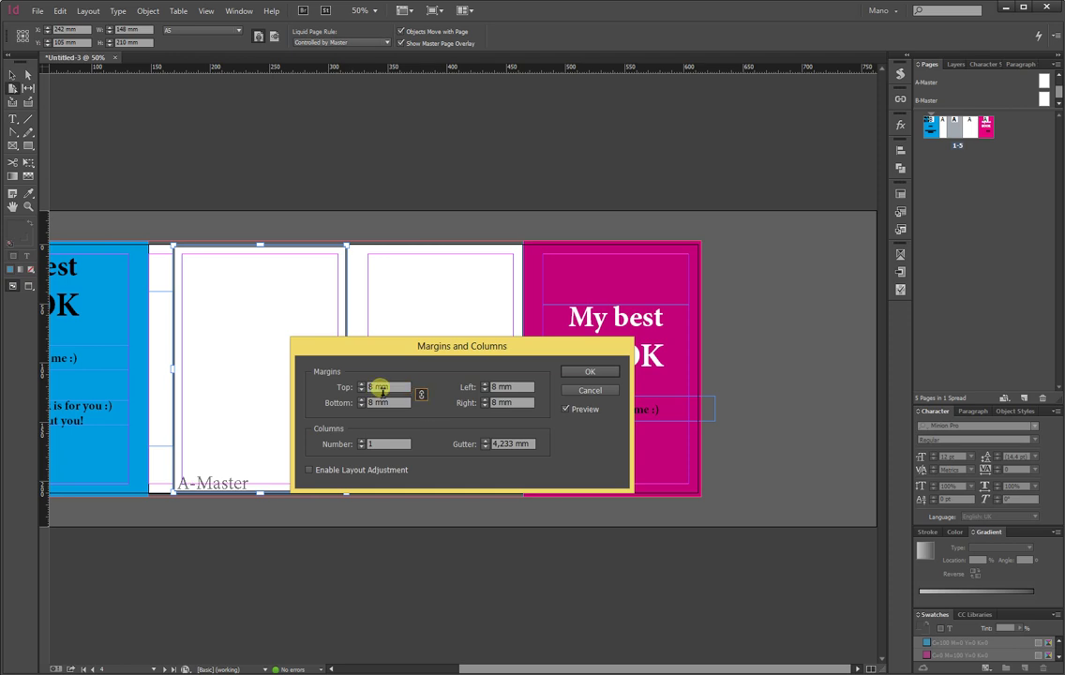
{"action": "type", "text": "0"}
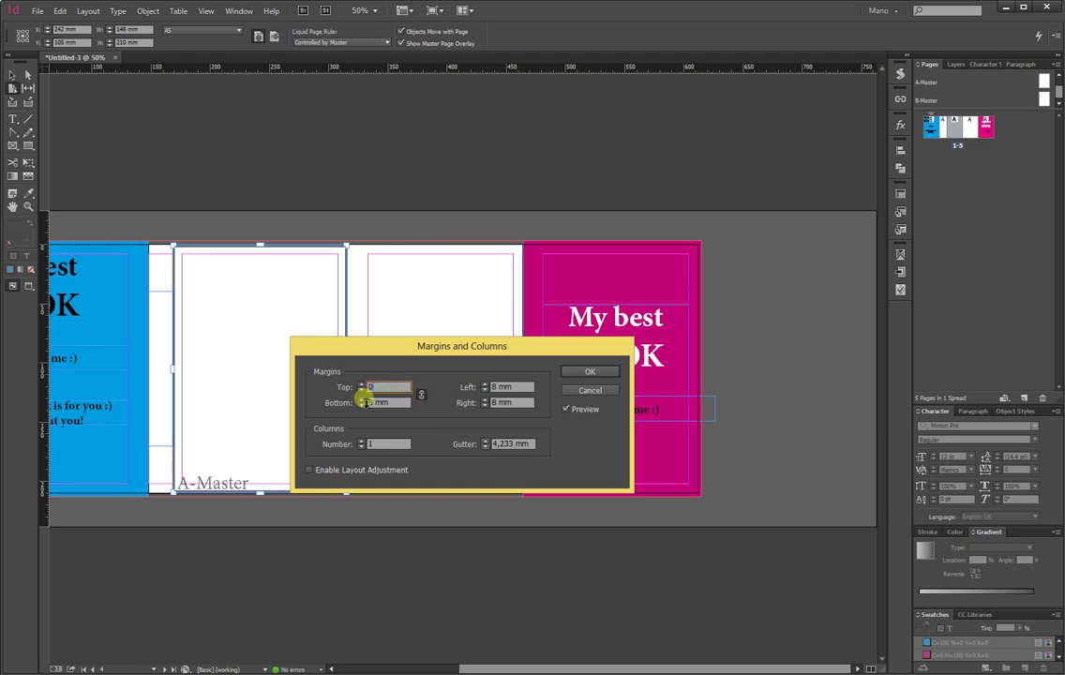
{"action": "left_click", "coordinate": [591, 371]}
Step: Set all margins of the blank page next to the magenta front cover to 0, using linked values
{"action": "left_click", "coordinate": [416, 350]}
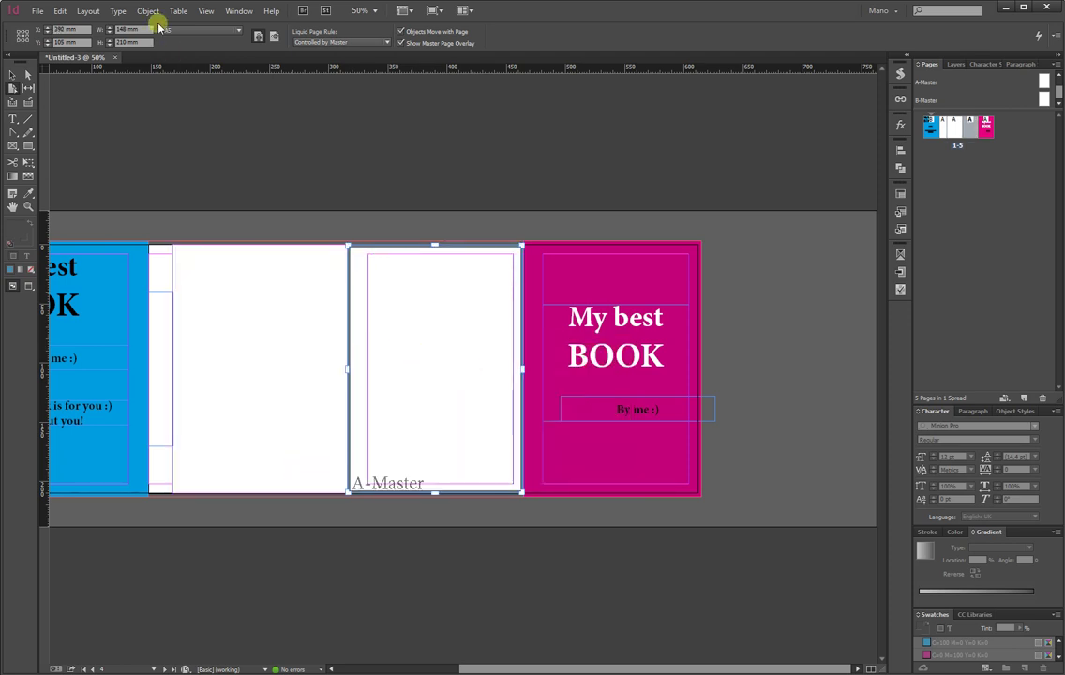
{"action": "left_click", "coordinate": [88, 10]}
{"action": "left_click", "coordinate": [105, 39]}
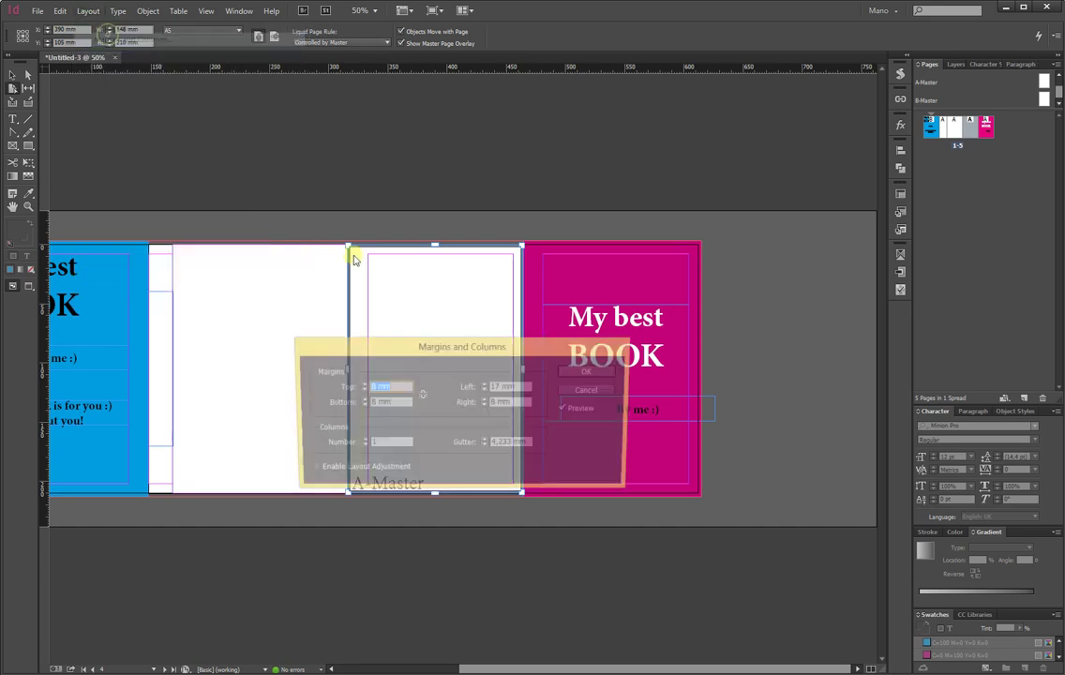
{"action": "type", "text": "0"}
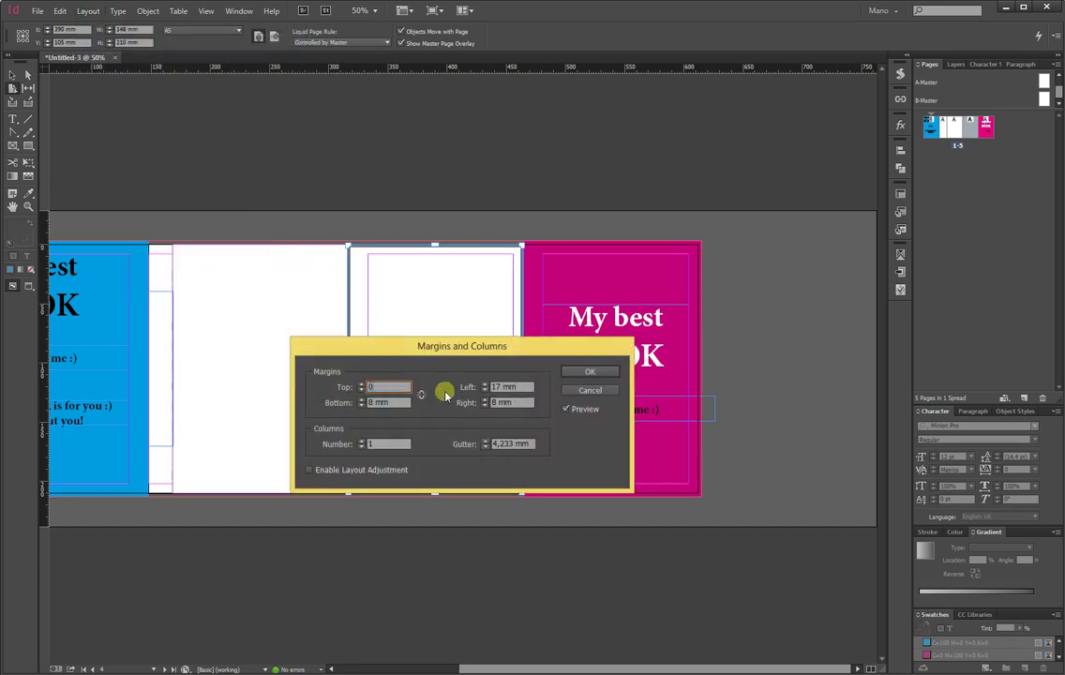
{"action": "left_click", "coordinate": [420, 393]}
{"action": "left_click", "coordinate": [587, 371]}
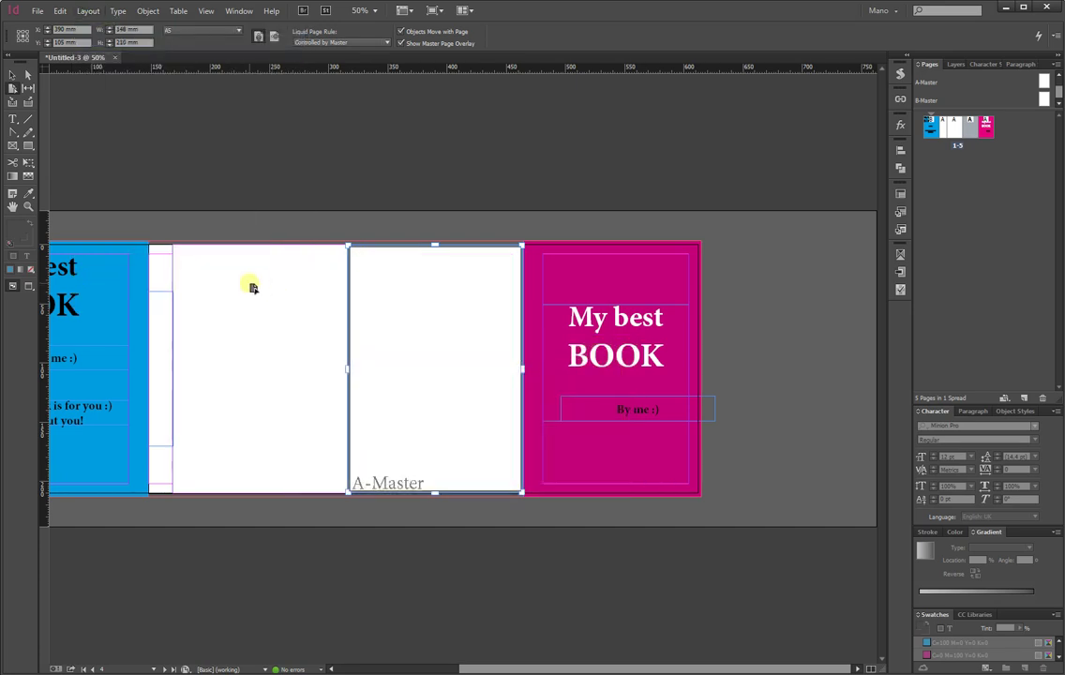
Step: Set the width of both blank pages to 9 mm
{"action": "left_click", "coordinate": [253, 288]}
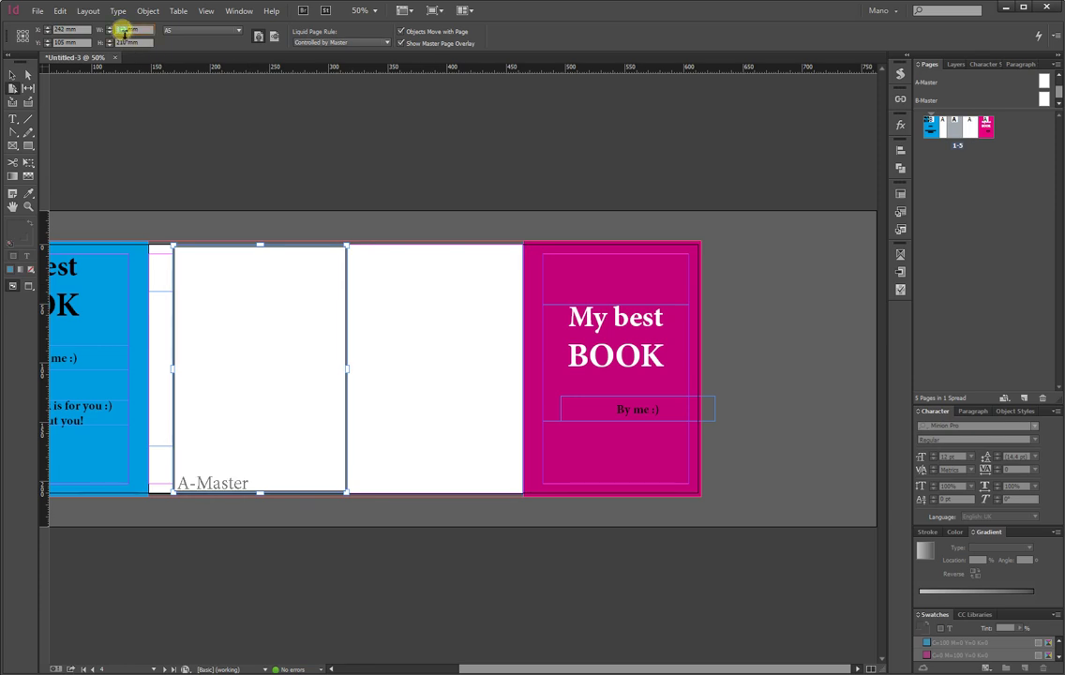
{"action": "type", "text": "12"}
{"action": "key", "text": "Return"}
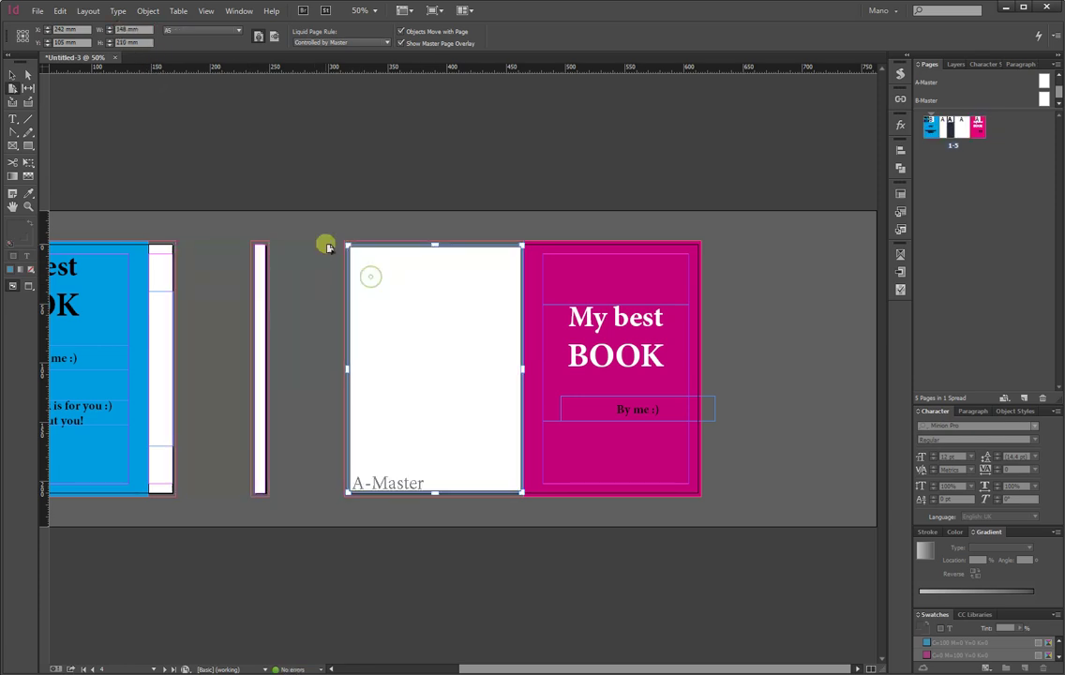
{"action": "left_click", "coordinate": [126, 43]}
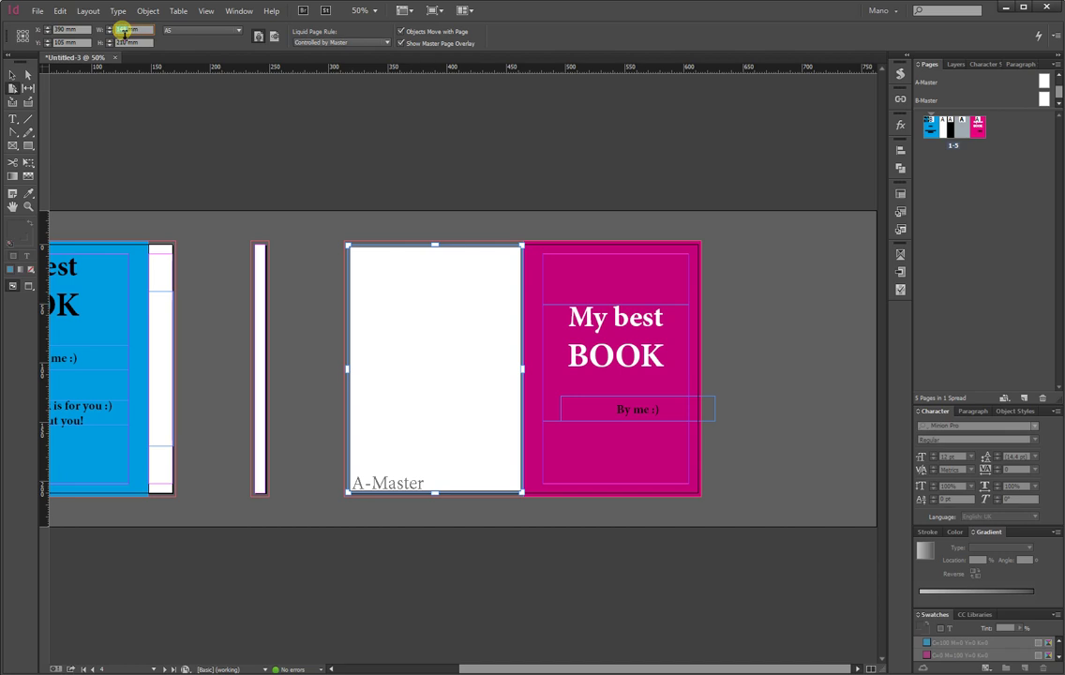
{"action": "type", "text": "12"}
{"action": "key", "text": "Return"}
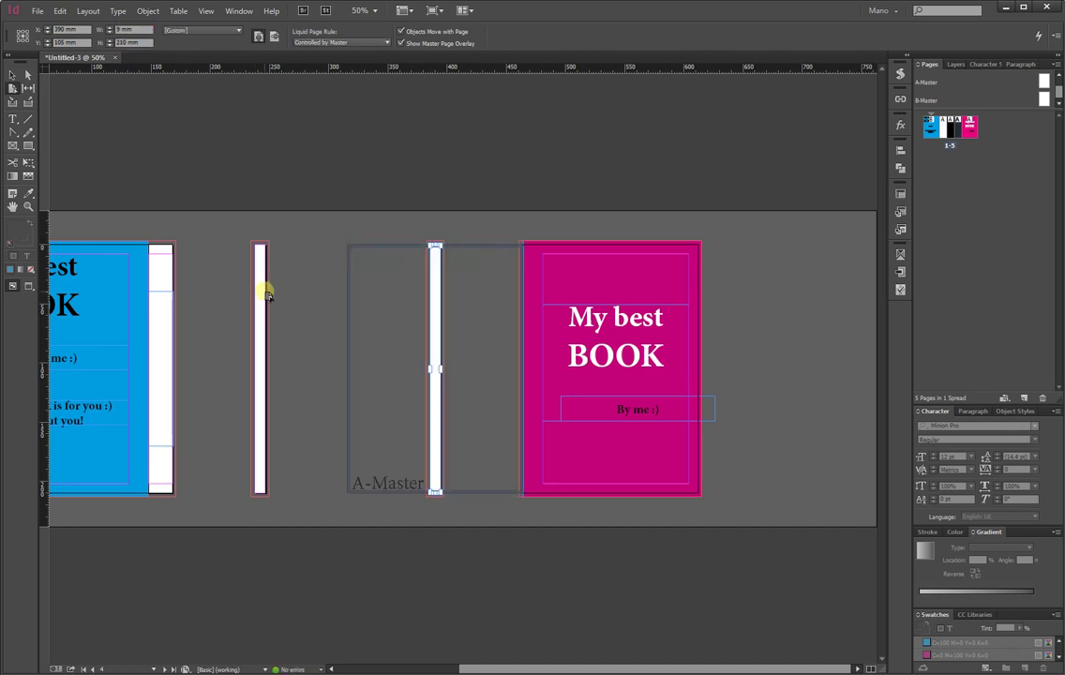
Step: Move the pages together so one narrow page sits on each side of the spine, with the front cover page adjoining
{"action": "left_click", "coordinate": [265, 292]}
{"action": "left_click_drag", "start_coordinate": [161, 297], "coordinate": [183, 279]}
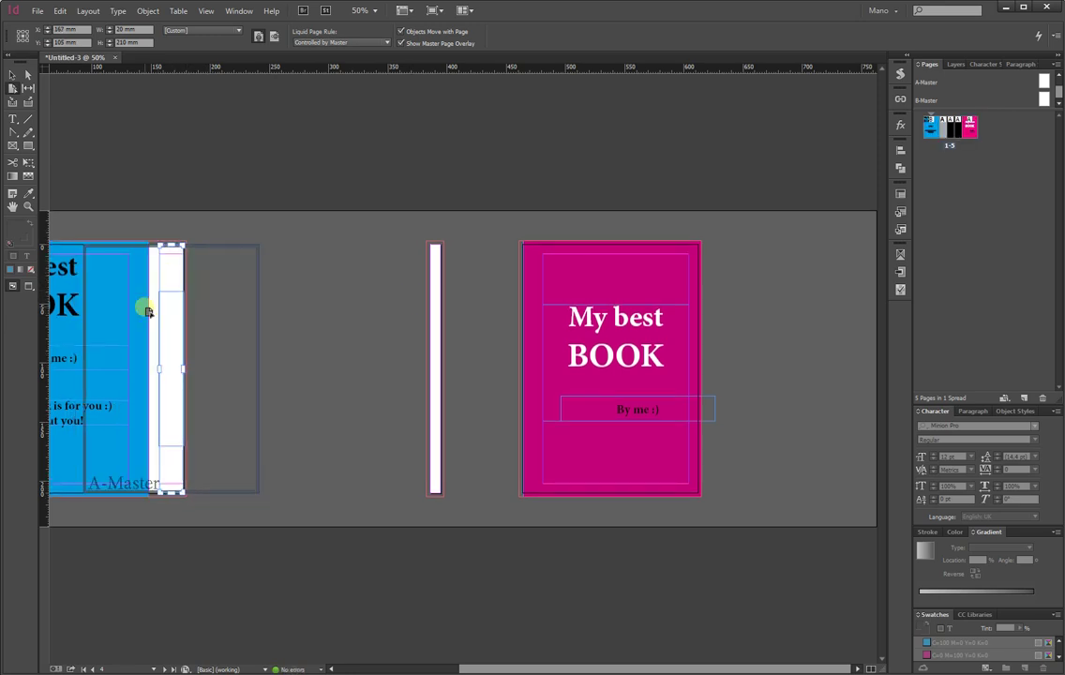
{"action": "key", "text": "ctrl+="}
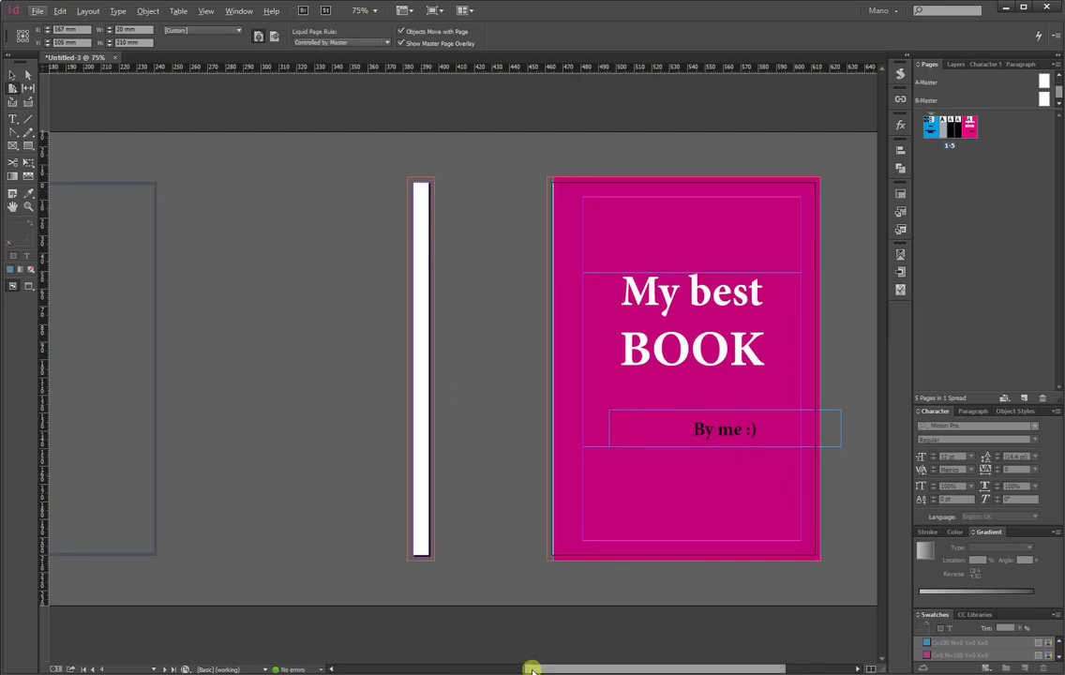
{"action": "left_click_drag", "start_coordinate": [533, 670], "coordinate": [470, 670]}
{"action": "left_click_drag", "start_coordinate": [610, 313], "coordinate": [252, 305]}
{"action": "left_click_drag", "start_coordinate": [790, 302], "coordinate": [289, 302]}
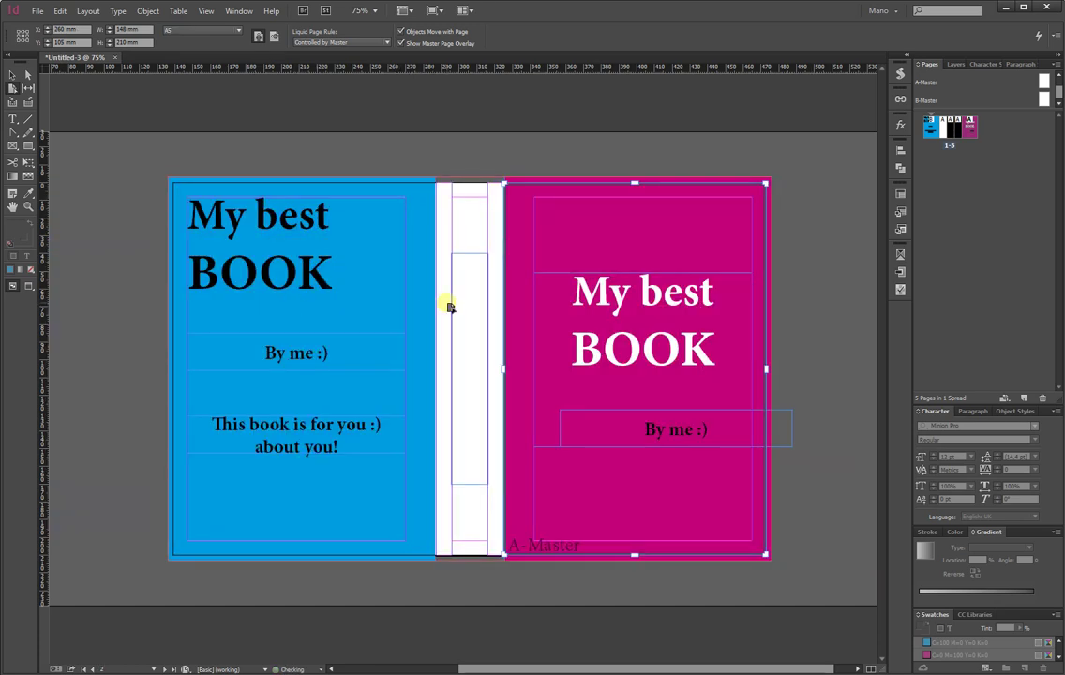
Step: Move the blue and magenta background rectangles away from the back and front cover pages to expose the page margins
{"action": "left_click", "coordinate": [12, 75]}
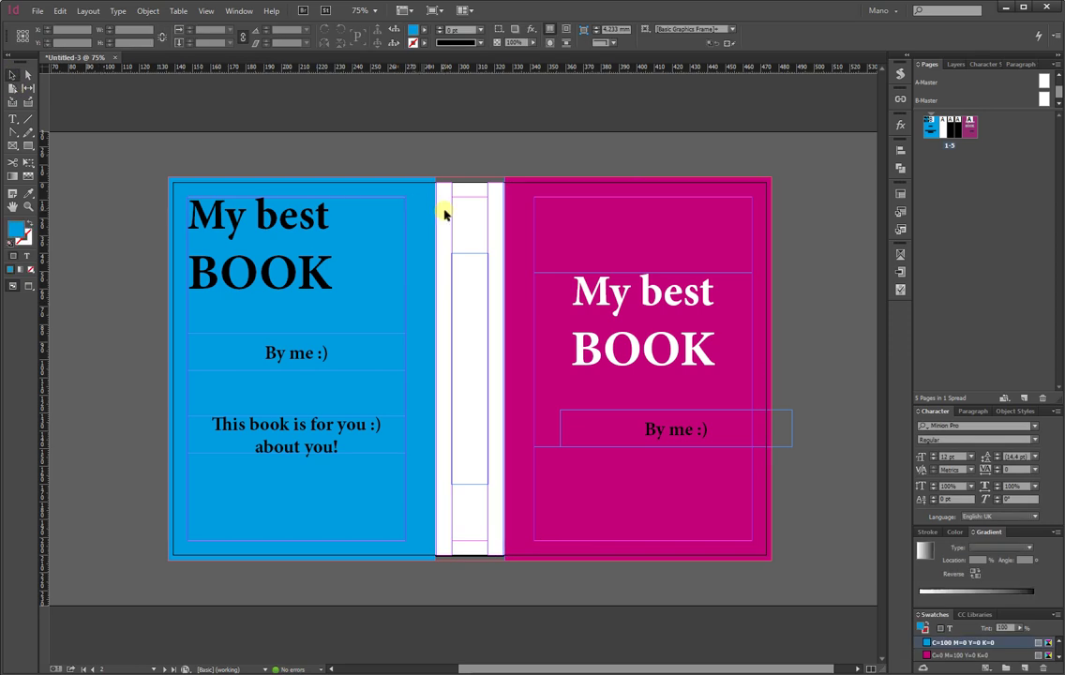
{"action": "left_click_drag", "start_coordinate": [429, 207], "coordinate": [400, 292]}
{"action": "left_click", "coordinate": [532, 200]}
{"action": "left_click_drag", "start_coordinate": [580, 227], "coordinate": [640, 260]}
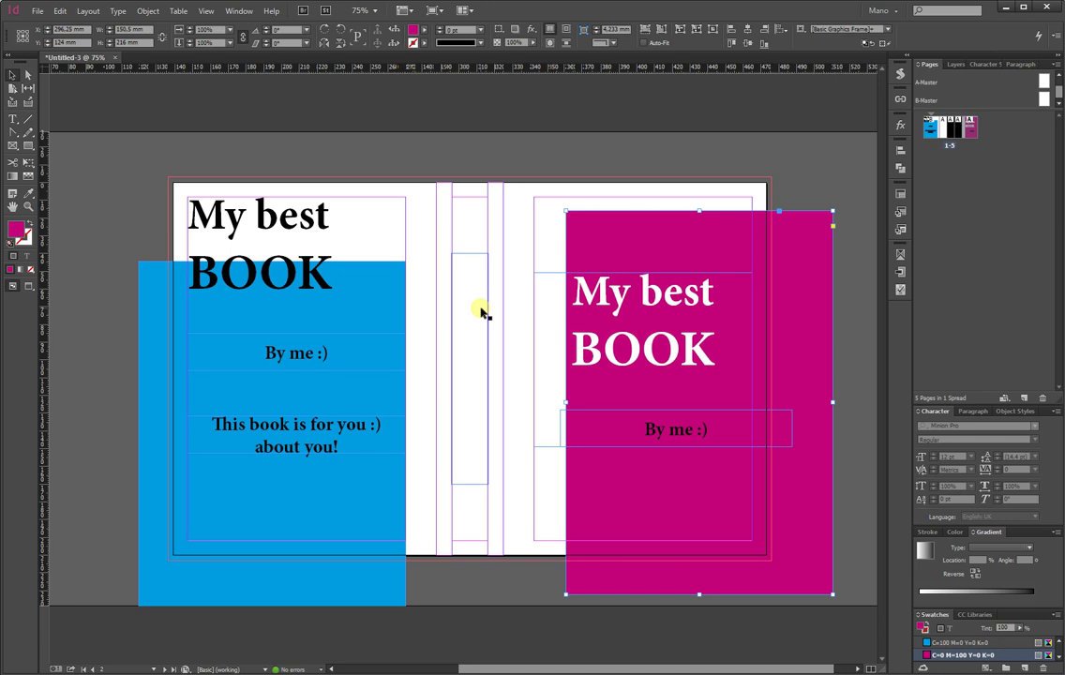
{"action": "key", "text": "ctrl+z"}
{"action": "key", "text": "ctrl+shift+z"}
Step: Set the right margin of the back cover page to 8 mm
{"action": "left_click", "coordinate": [12, 87]}
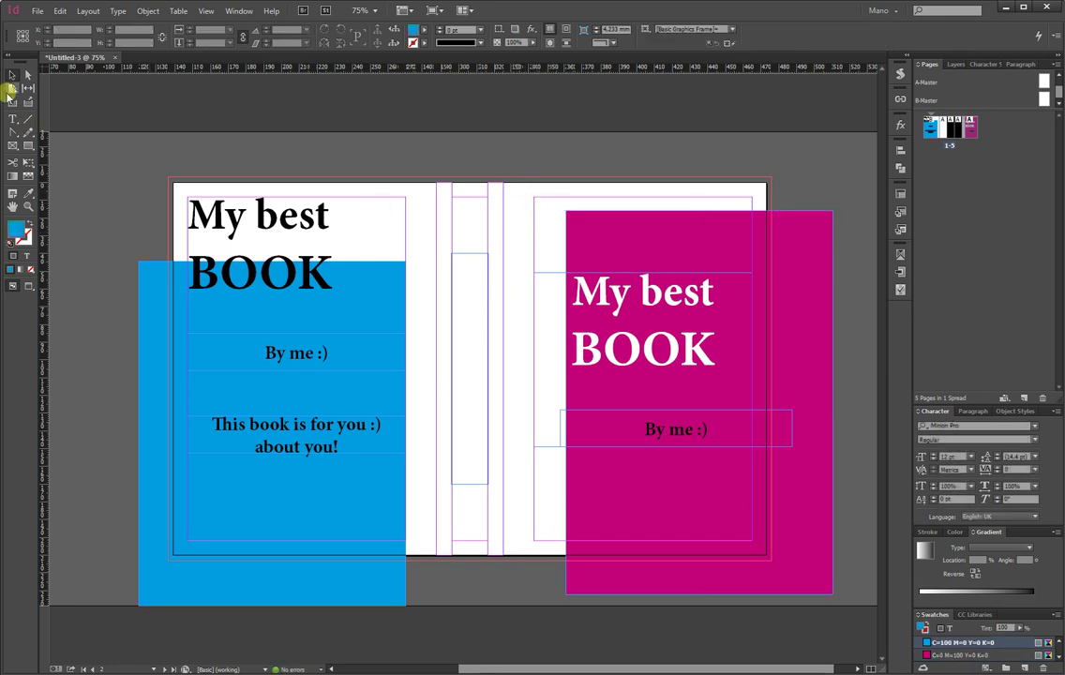
{"action": "left_click", "coordinate": [385, 200]}
{"action": "left_click", "coordinate": [88, 11]}
{"action": "left_click", "coordinate": [126, 36]}
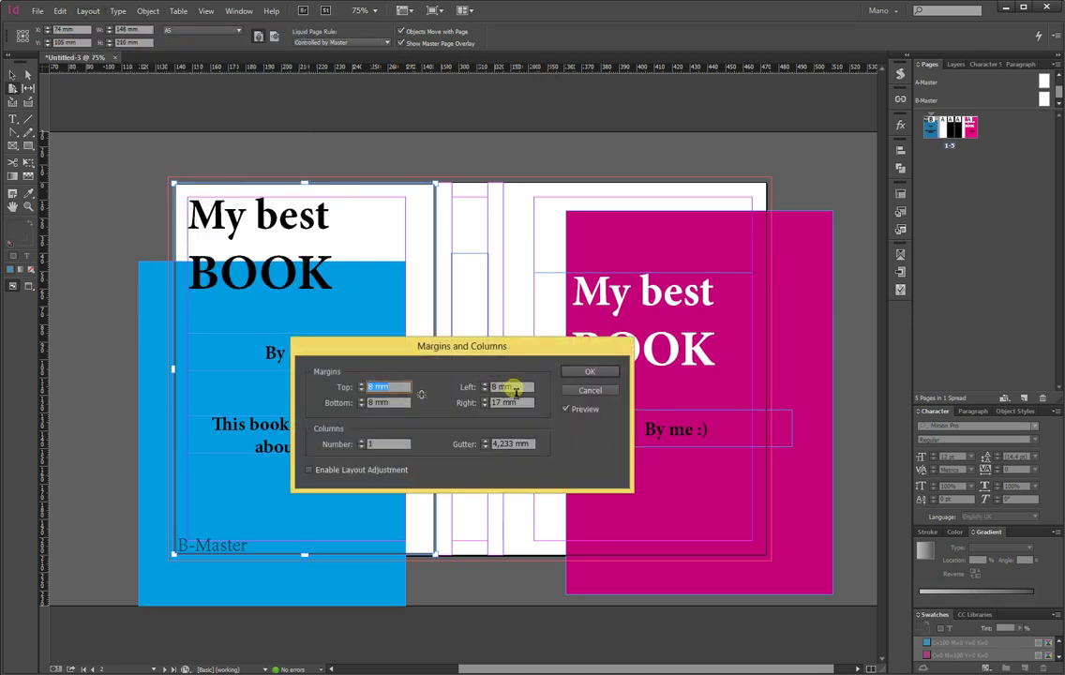
{"action": "double_click", "coordinate": [497, 402]}
{"action": "type", "text": "8"}
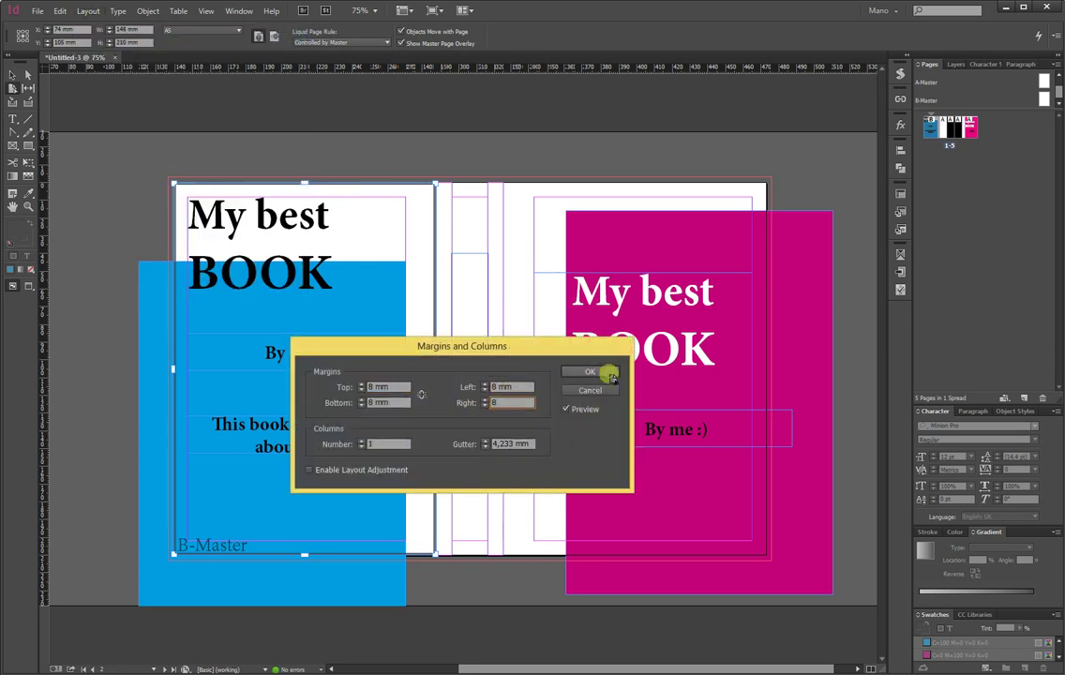
{"action": "left_click", "coordinate": [610, 375]}
Step: Set the left margin of the front cover page to 8 mm
{"action": "left_click", "coordinate": [561, 237]}
{"action": "left_click", "coordinate": [94, 13]}
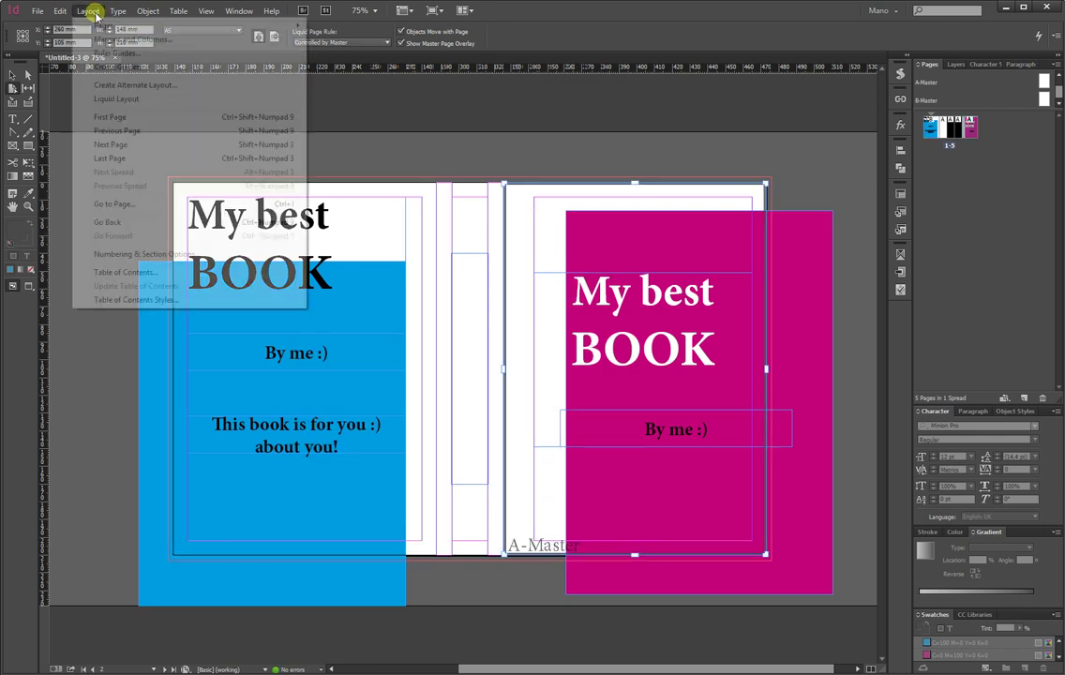
{"action": "left_click", "coordinate": [103, 39]}
{"action": "key", "text": "Tab"}
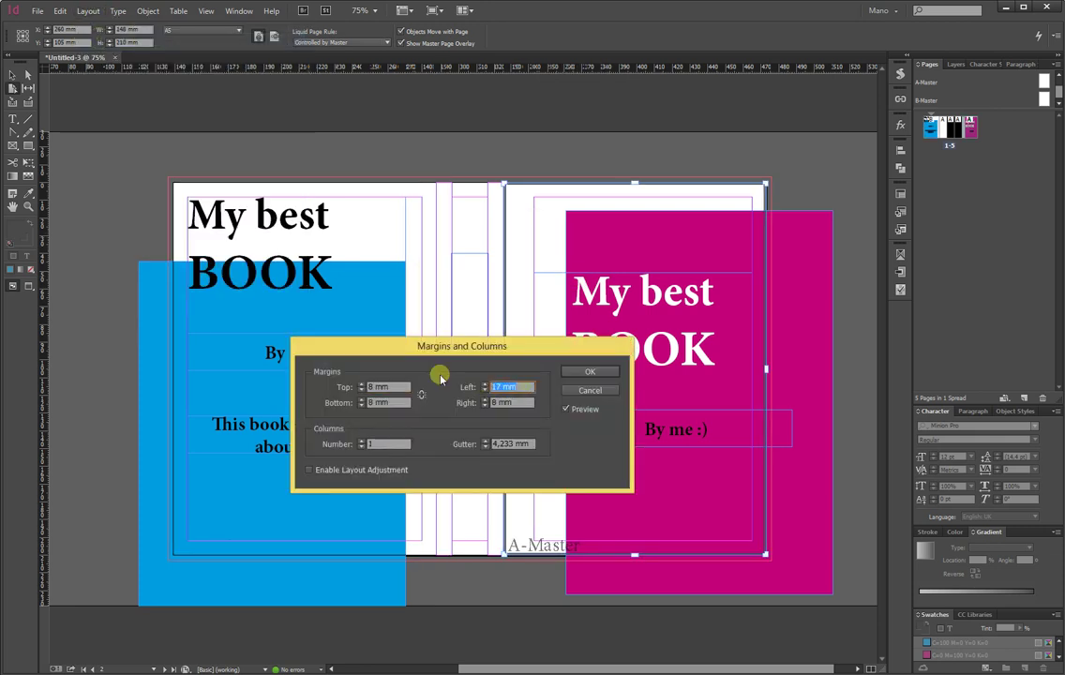
{"action": "type", "text": "8"}
{"action": "left_click", "coordinate": [590, 372]}
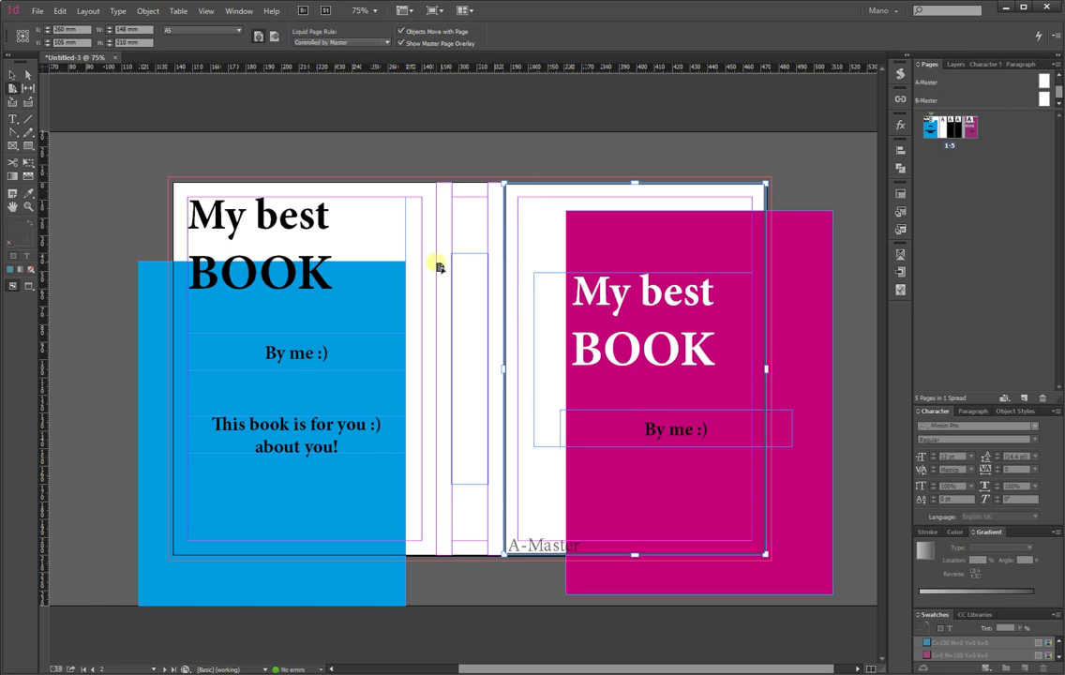
Step: Move the blue and magenta rectangles back over their cover pages, aligned with the outer bleed edges and narrow hinge pages
{"action": "left_click", "coordinate": [13, 73]}
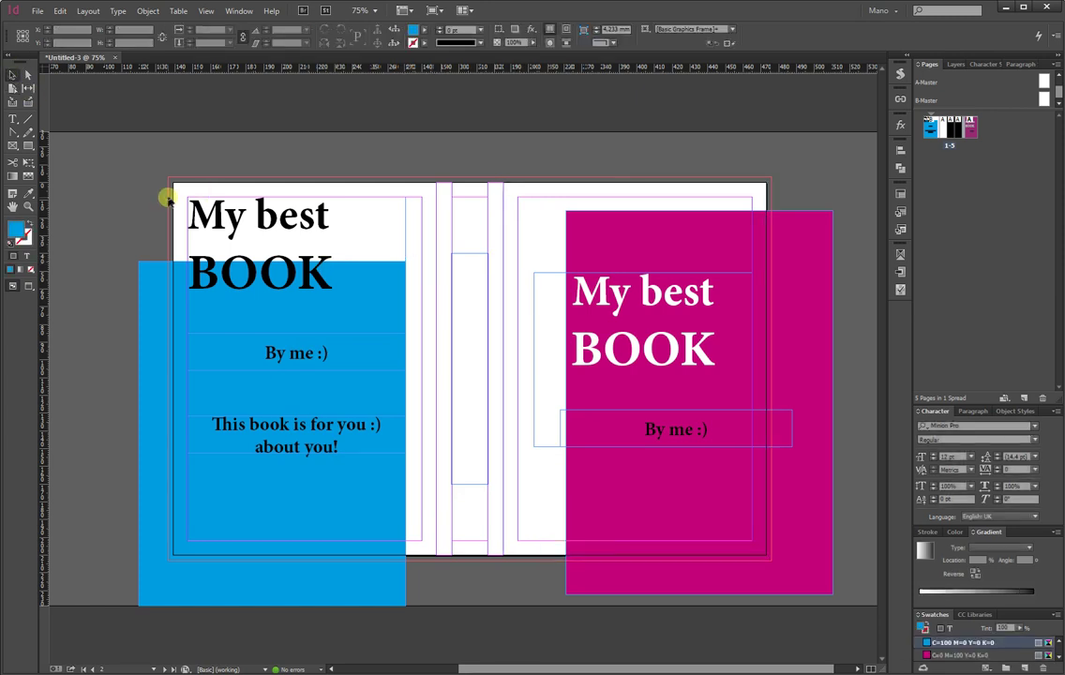
{"action": "left_click", "coordinate": [157, 279]}
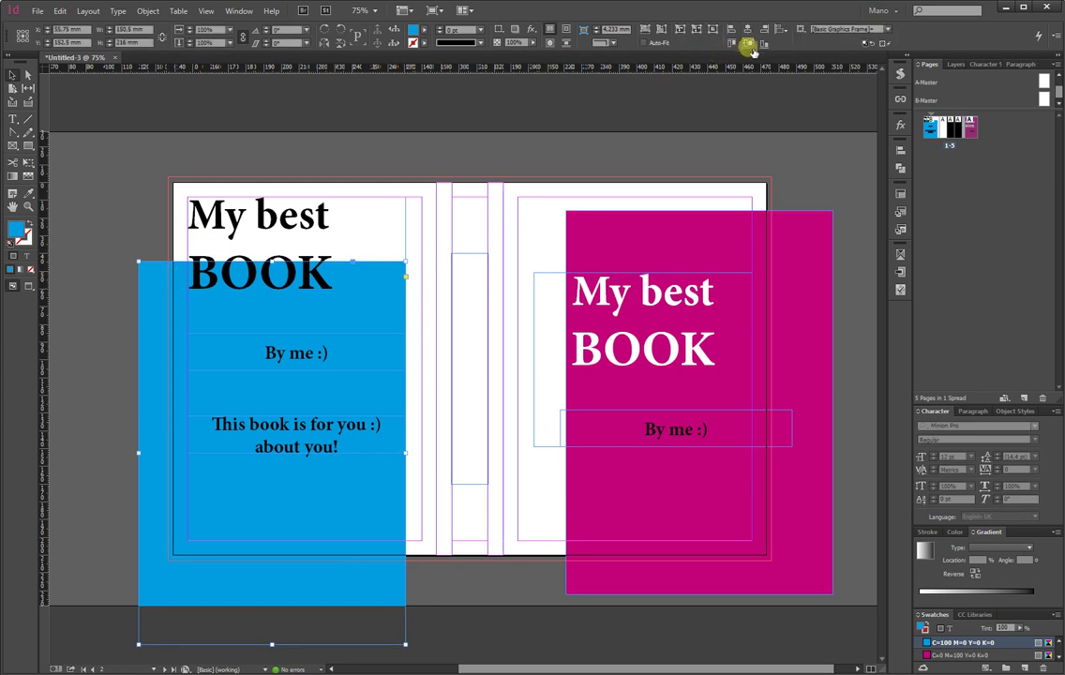
{"action": "left_click_drag", "start_coordinate": [395, 279], "coordinate": [421, 197]}
{"action": "left_click_drag", "start_coordinate": [583, 221], "coordinate": [523, 208]}
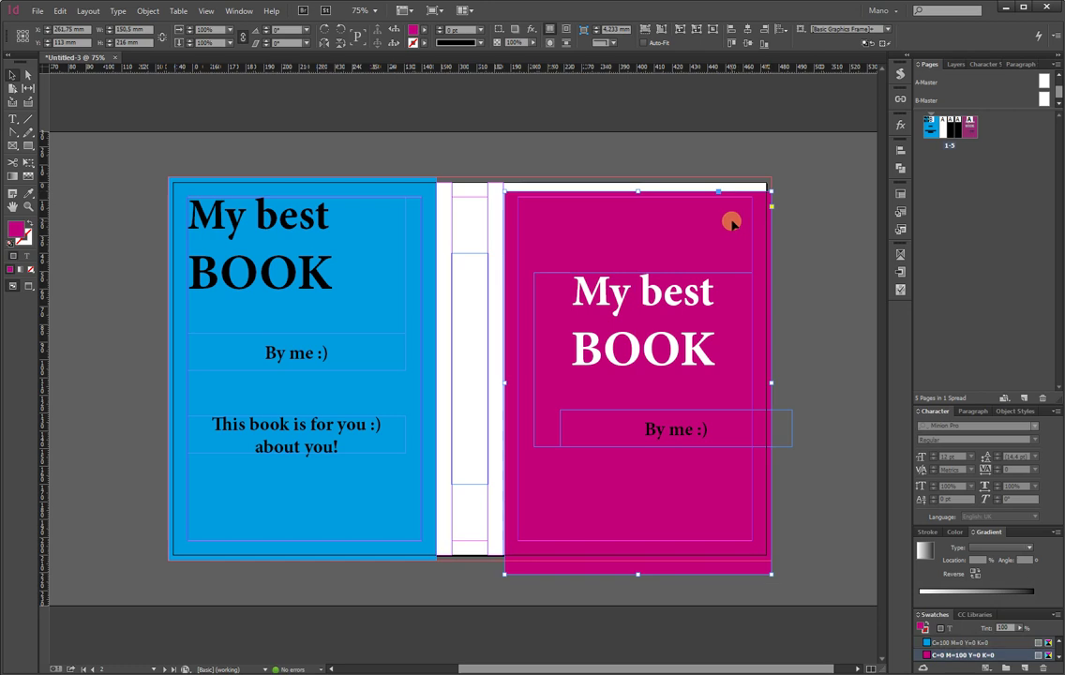
{"action": "left_click_drag", "start_coordinate": [732, 221], "coordinate": [730, 201]}
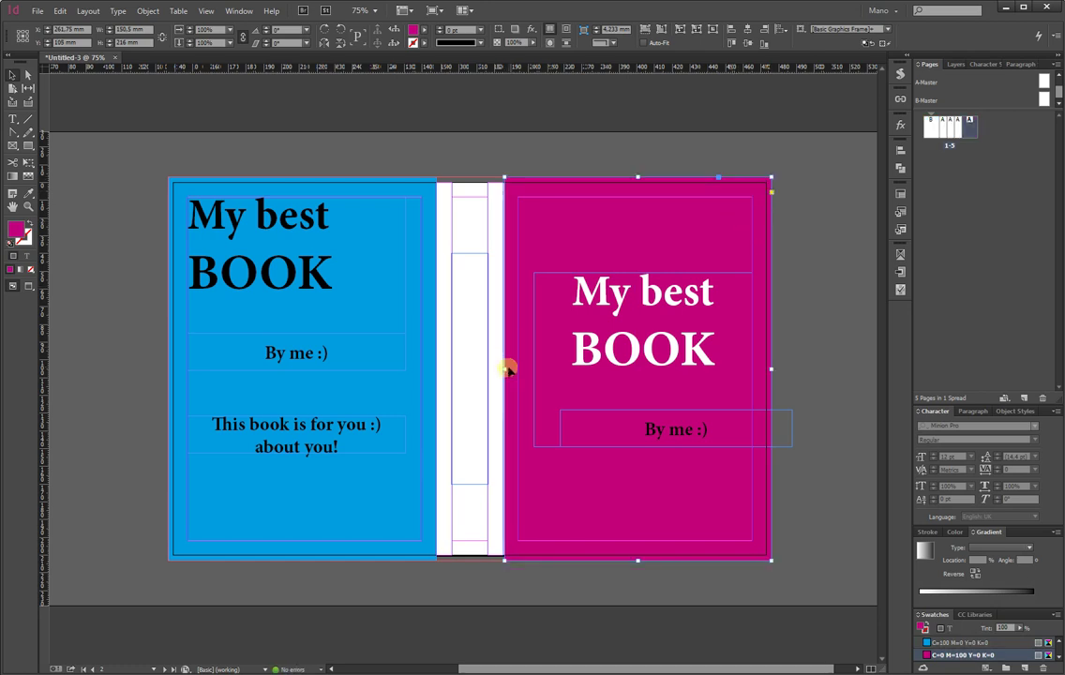
Step: Extend the magenta rectangle's inner edge to meet the adjacent hinge page, making it 151 mm wide
{"action": "left_click_drag", "start_coordinate": [507, 372], "coordinate": [503, 369]}
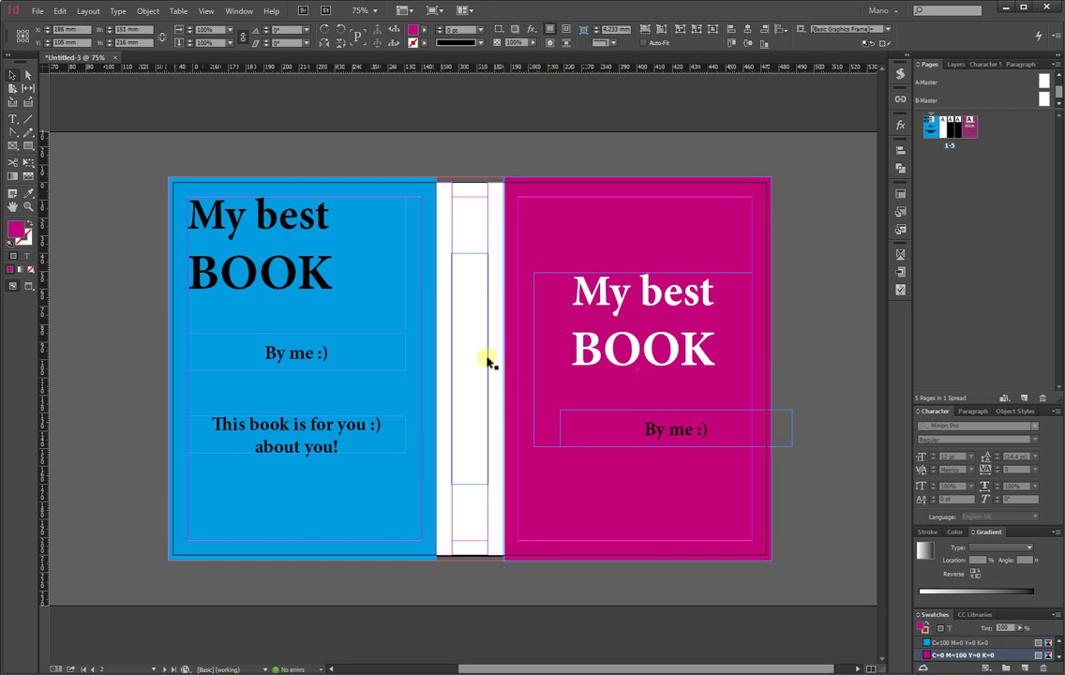
{"action": "left_click", "coordinate": [346, 150]}
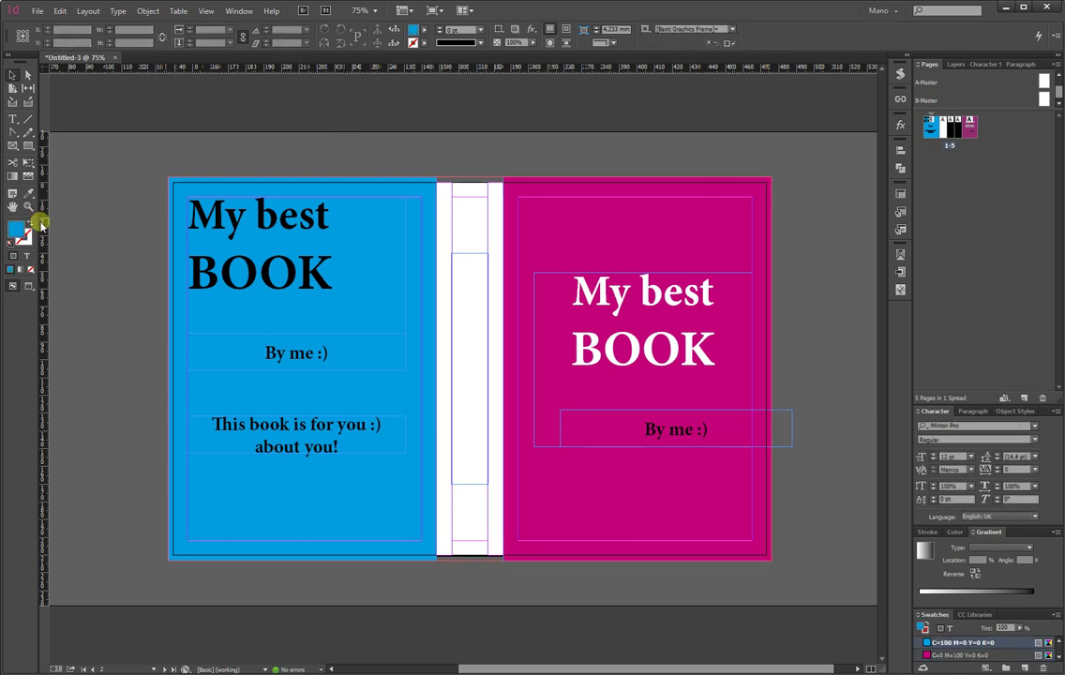
Step: Duplicate the blue rectangle and narrow the copy to 38 mm so it covers the spine and both hinge pages
{"action": "left_click_drag", "start_coordinate": [292, 188], "coordinate": [359, 186]}
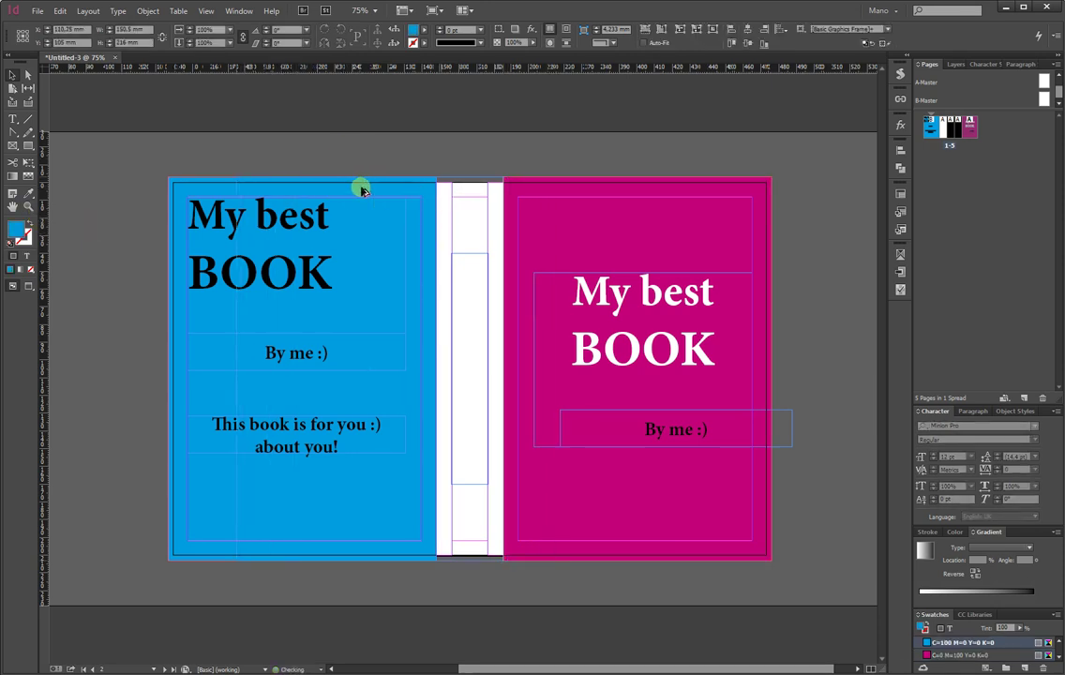
{"action": "left_click_drag", "start_coordinate": [235, 369], "coordinate": [438, 342]}
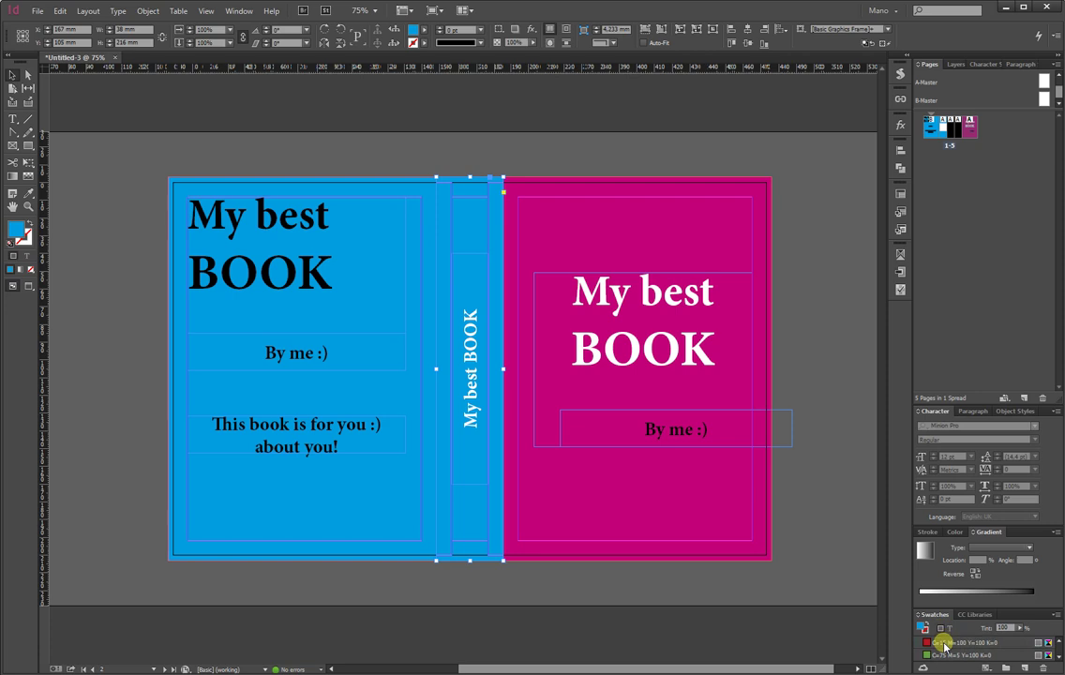
Step: Fill the spine rectangle with the C=100 M=90 Y=10 K=0 swatch and briefly preview the cover without guides
{"action": "scroll", "coordinate": [947, 647], "scroll_direction": "down", "scroll_amount": 1}
{"action": "left_click", "coordinate": [945, 643]}
{"action": "scroll", "coordinate": [945, 646], "scroll_direction": "down", "scroll_amount": 1}
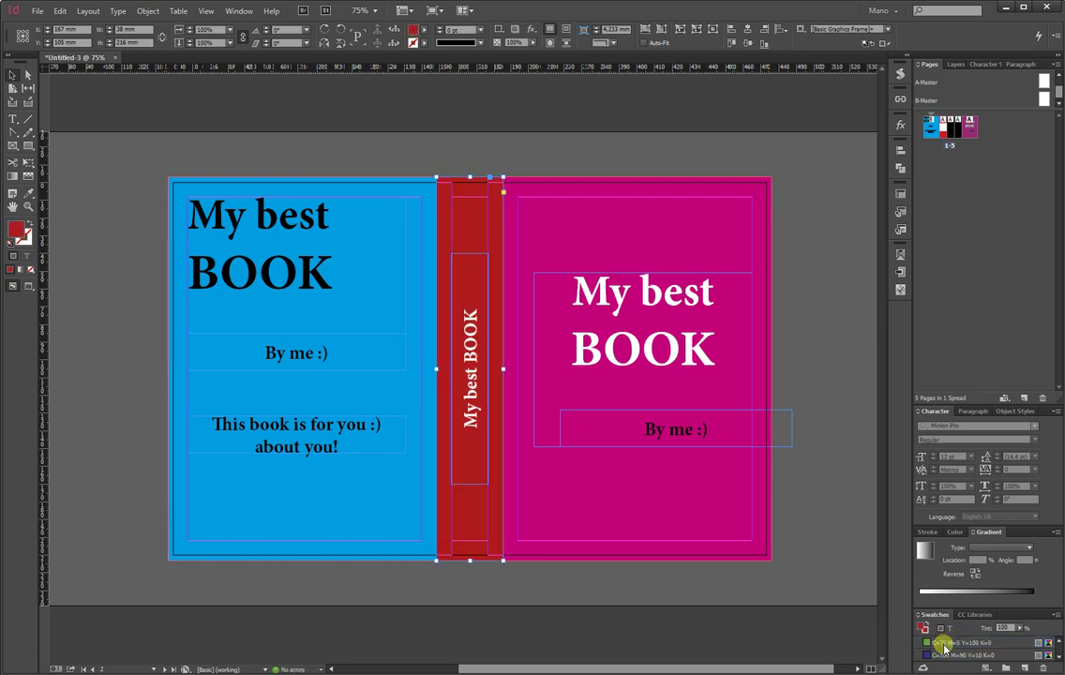
{"action": "left_click", "coordinate": [947, 653]}
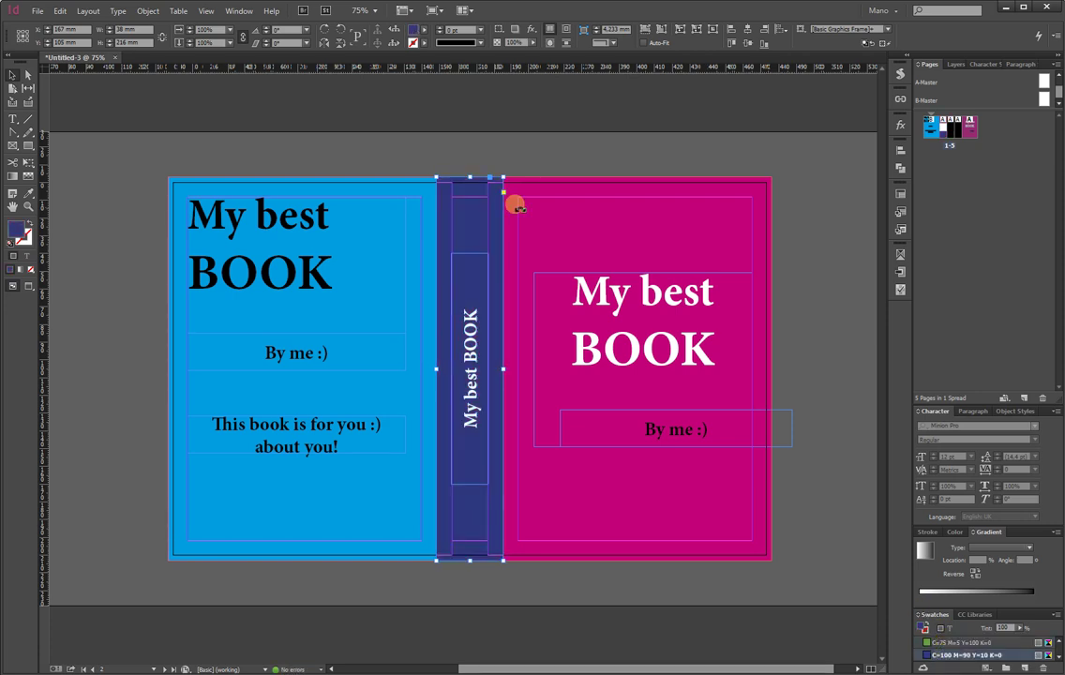
{"action": "left_click", "coordinate": [484, 145]}
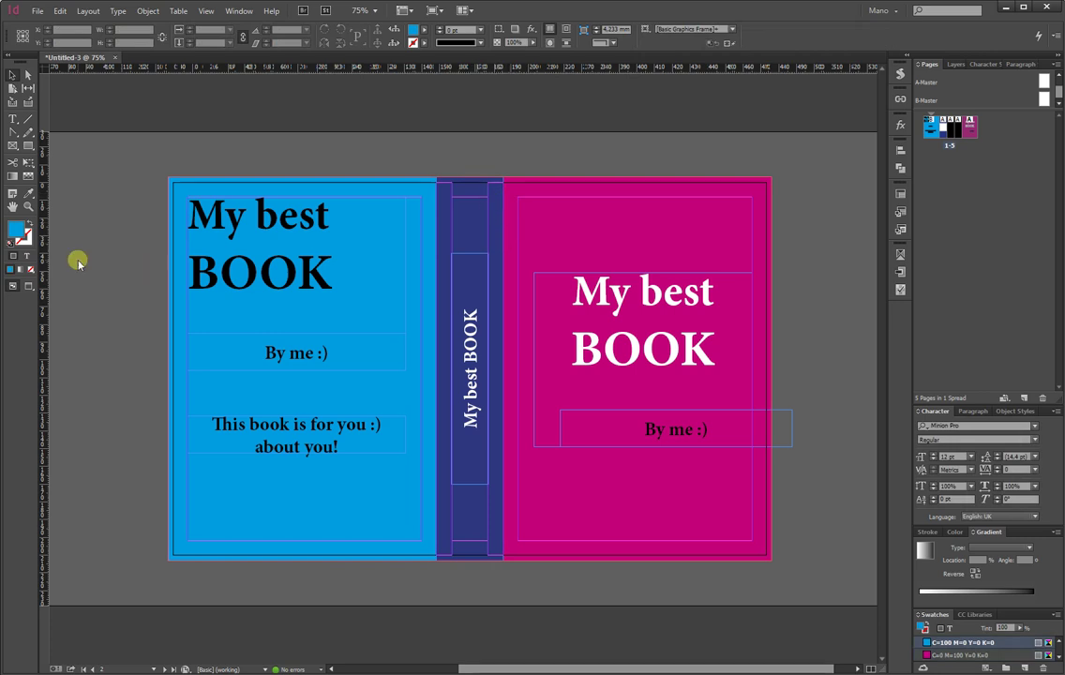
{"action": "left_click", "coordinate": [29, 283]}
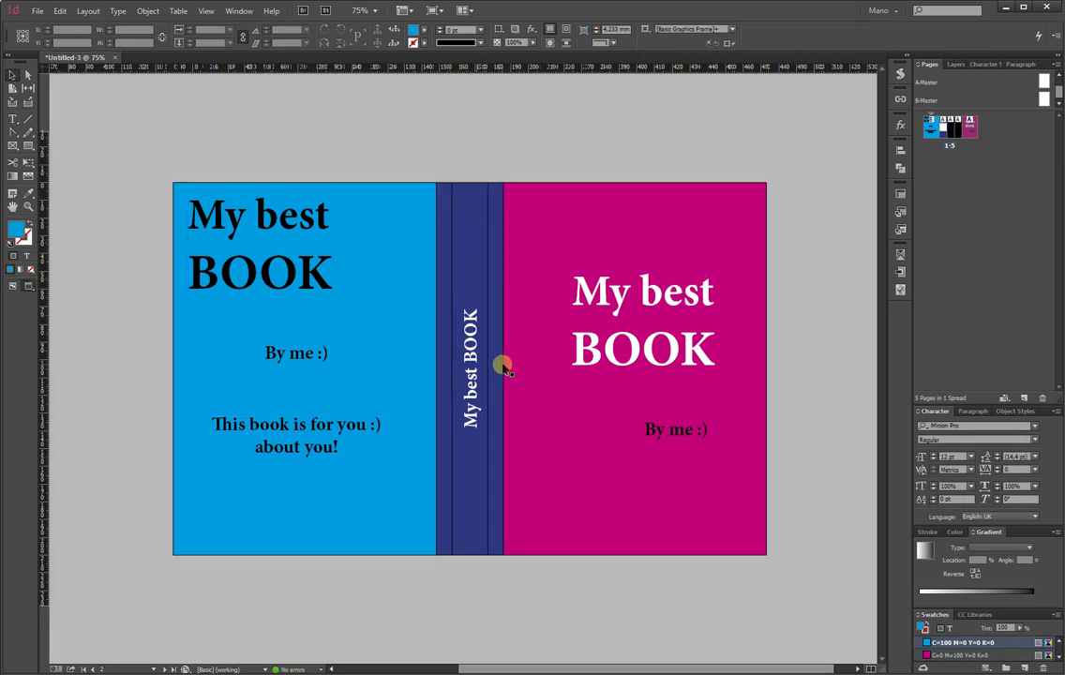
{"action": "left_click", "coordinate": [11, 286]}
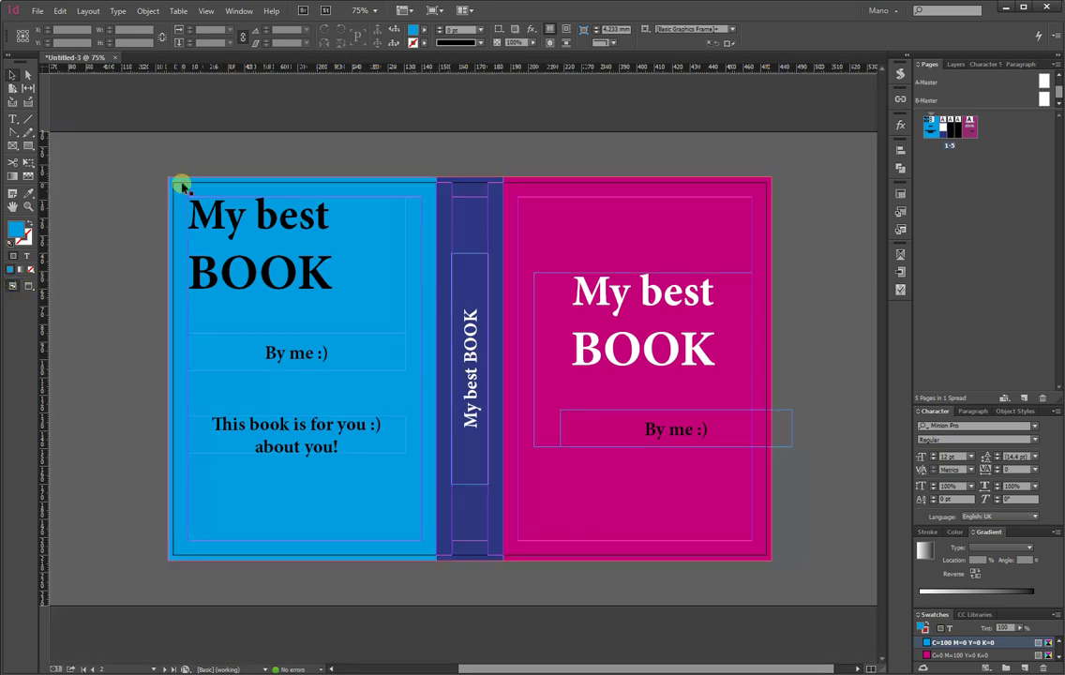
Step: Set the document bleed to 20 mm on all four sides
{"action": "left_click", "coordinate": [37, 12]}
{"action": "left_click", "coordinate": [125, 290]}
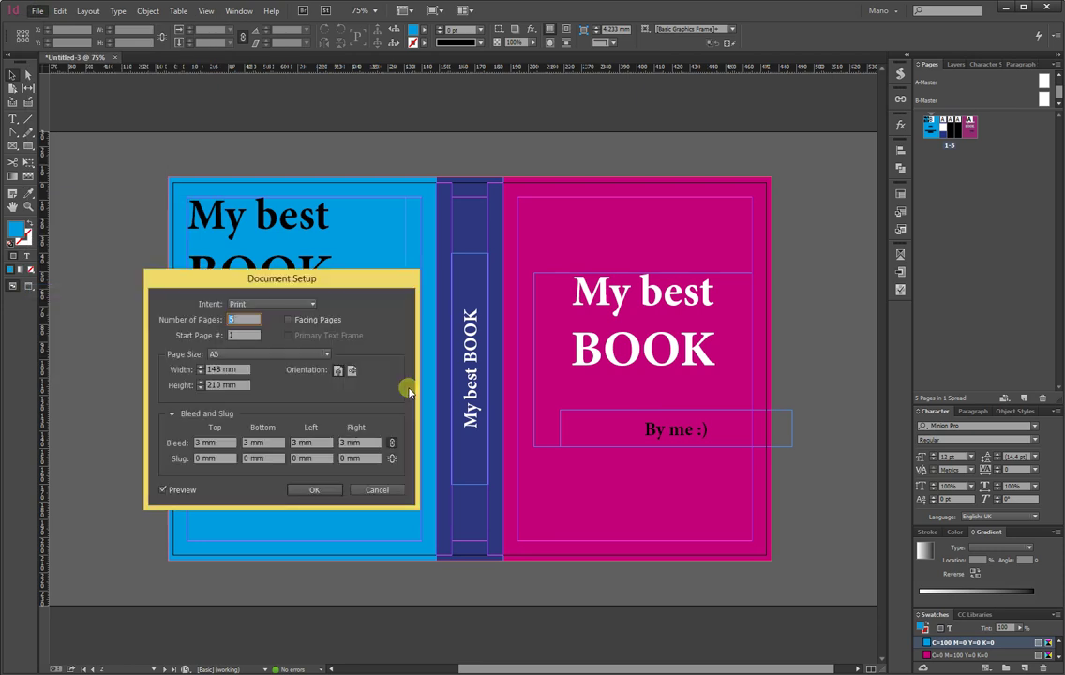
{"action": "left_click", "coordinate": [214, 442]}
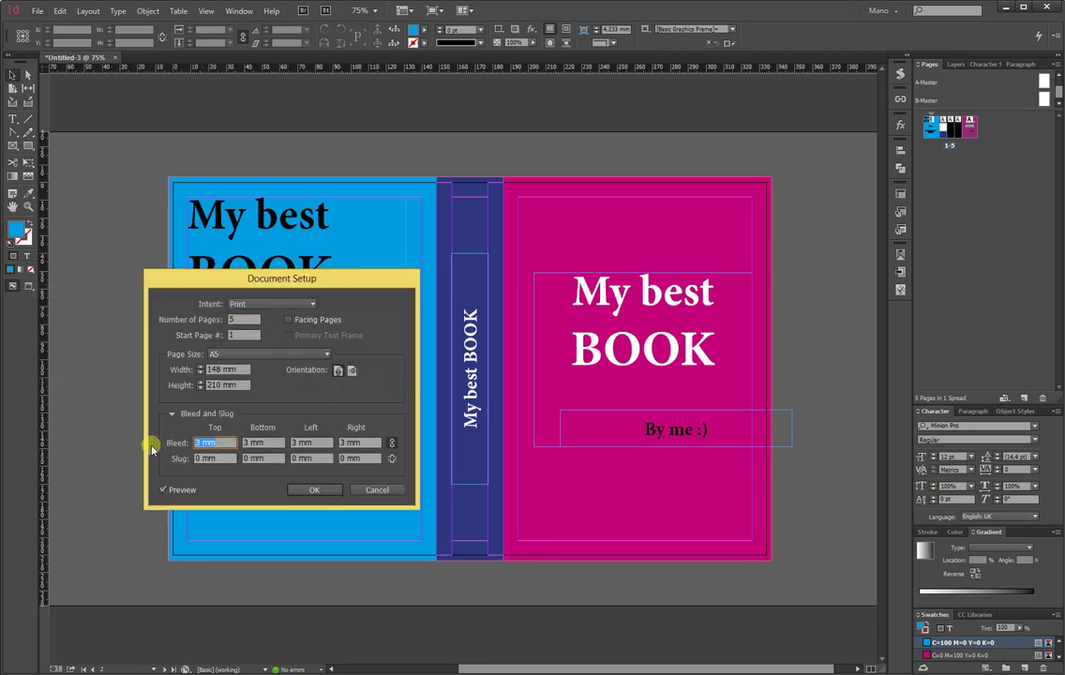
{"action": "left_click", "coordinate": [278, 443]}
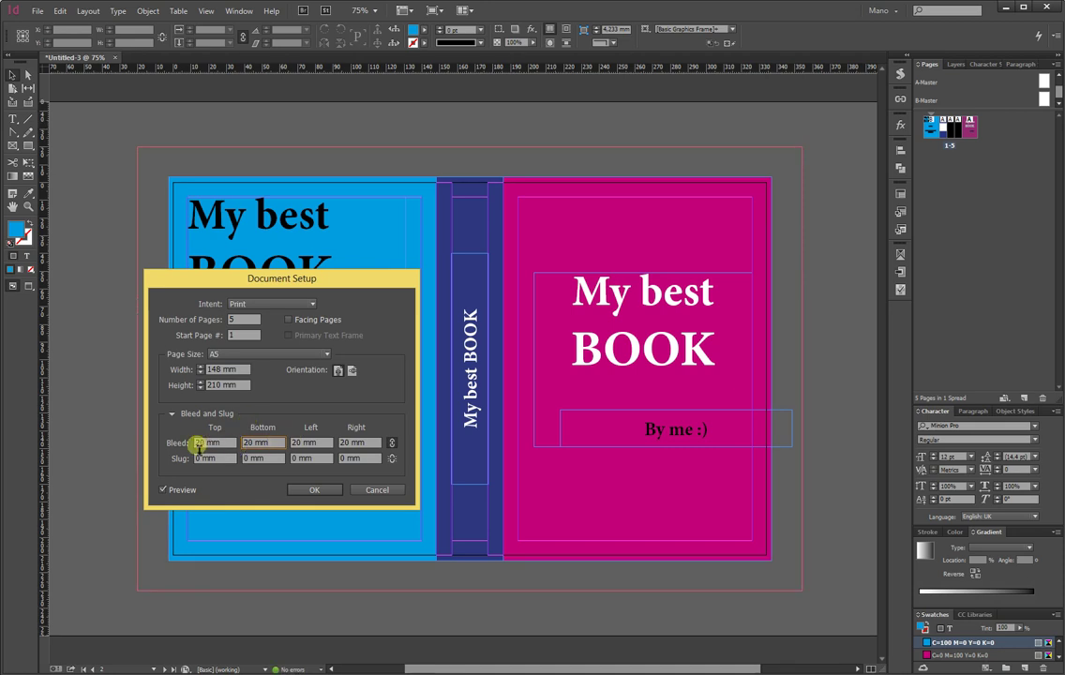
{"action": "left_click", "coordinate": [298, 490]}
Step: Extend the blue, spine and magenta rectangles together to the upper and lower bleed edges, for a height of 250 mm
{"action": "left_click", "coordinate": [181, 178]}
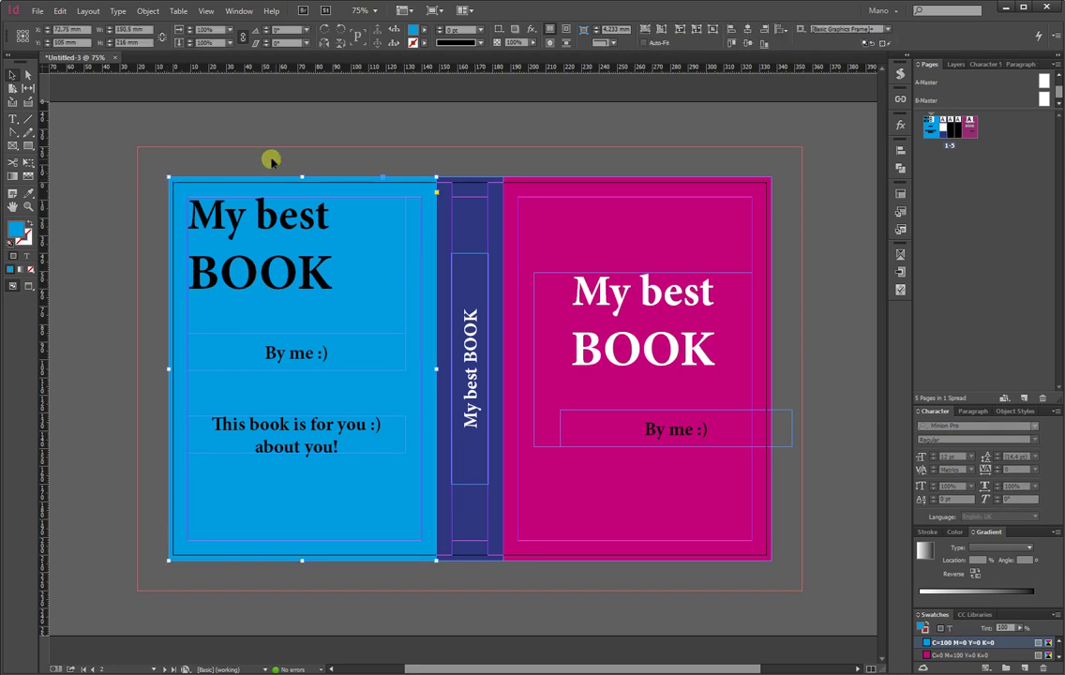
{"action": "left_click", "coordinate": [518, 188], "text": "shift"}
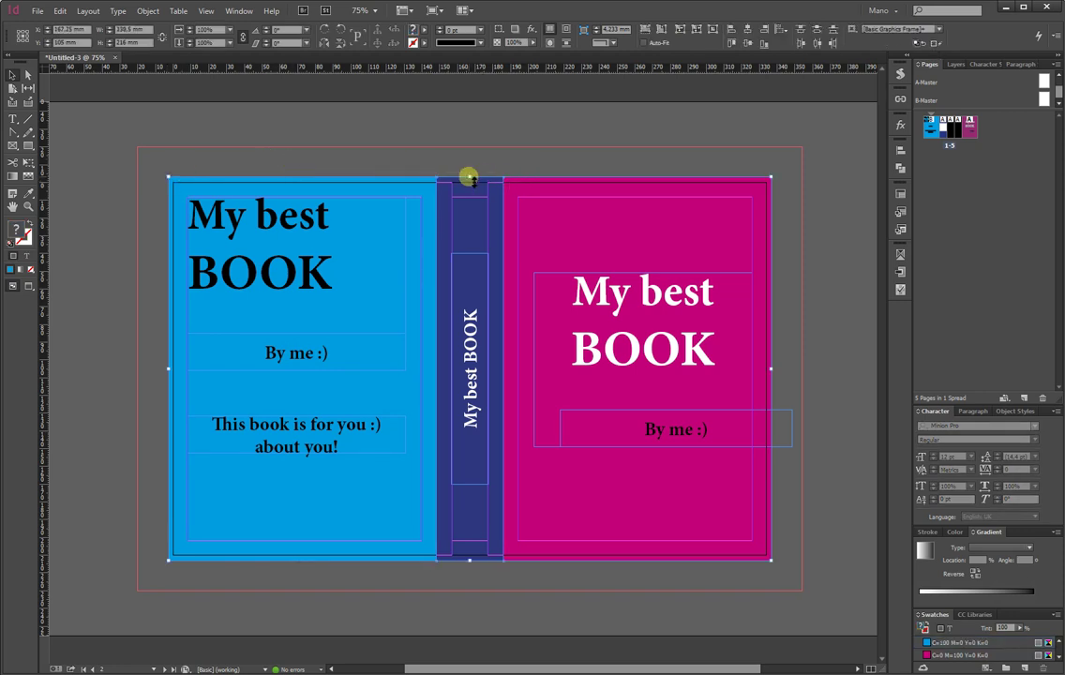
{"action": "left_click_drag", "start_coordinate": [470, 177], "coordinate": [469, 146]}
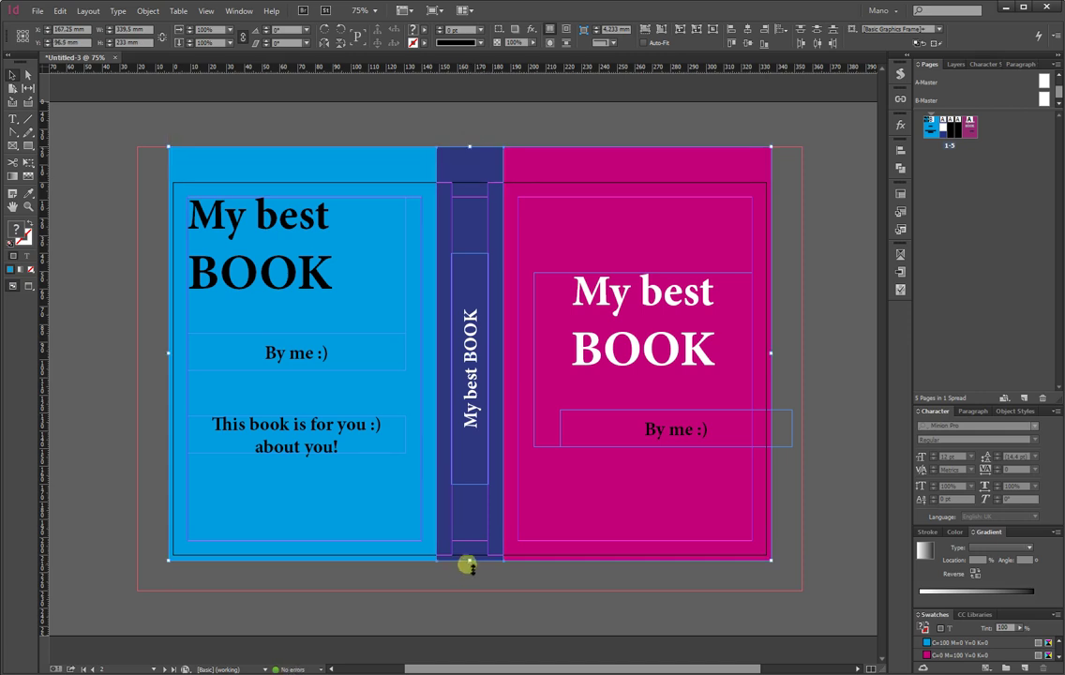
{"action": "left_click_drag", "start_coordinate": [468, 561], "coordinate": [471, 591]}
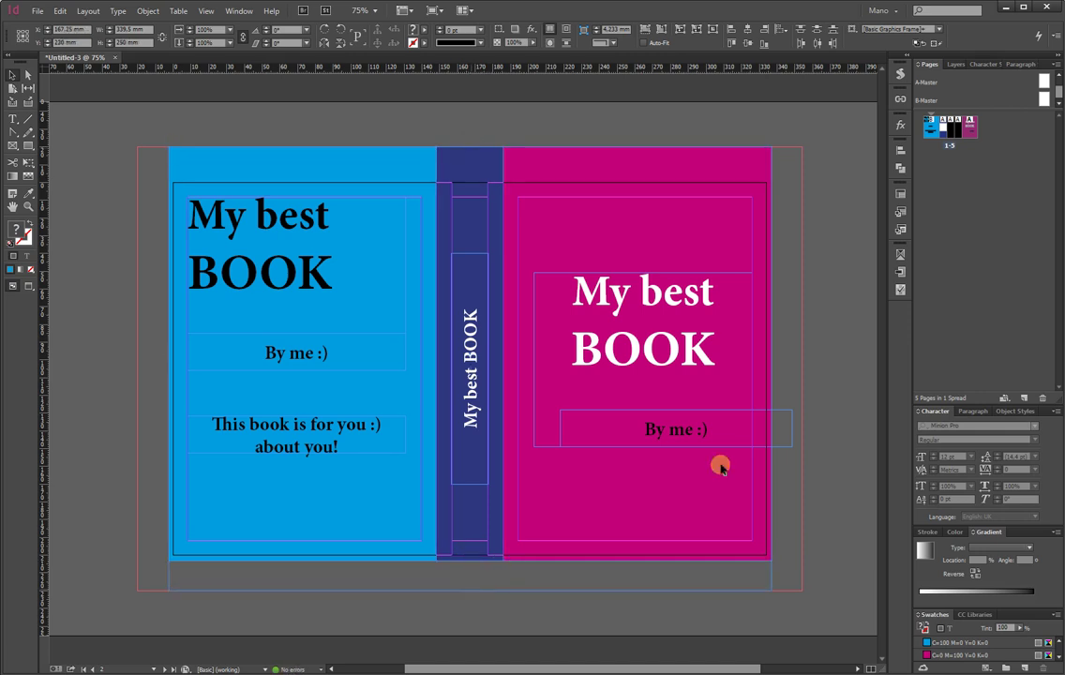
Step: Widen the magenta and blue rectangles outward to the outer bleed edges of the front and back covers
{"action": "left_click", "coordinate": [769, 368]}
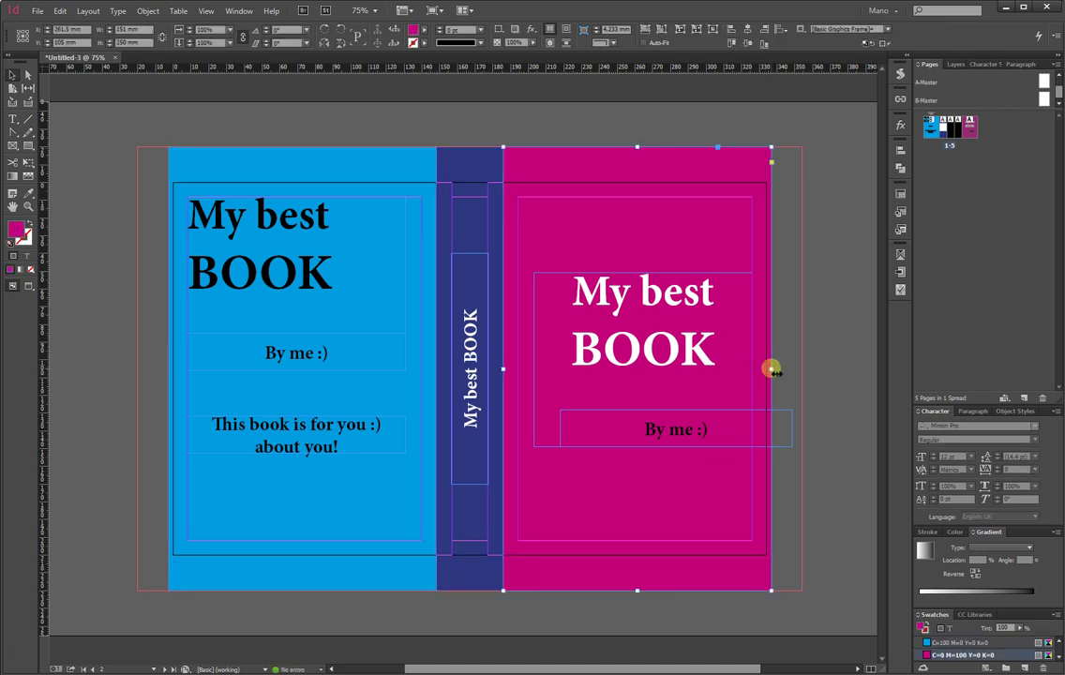
{"action": "left_click_drag", "start_coordinate": [770, 369], "coordinate": [802, 371]}
{"action": "left_click", "coordinate": [278, 161]}
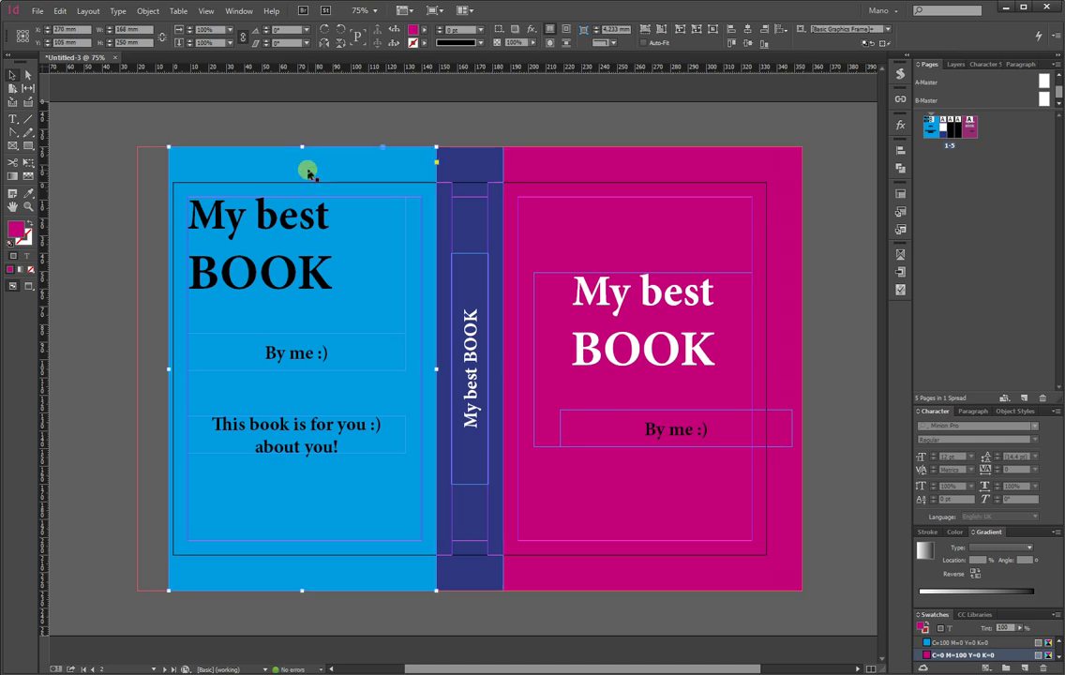
{"action": "left_click_drag", "start_coordinate": [169, 368], "coordinate": [126, 356]}
{"action": "left_click", "coordinate": [88, 311]}
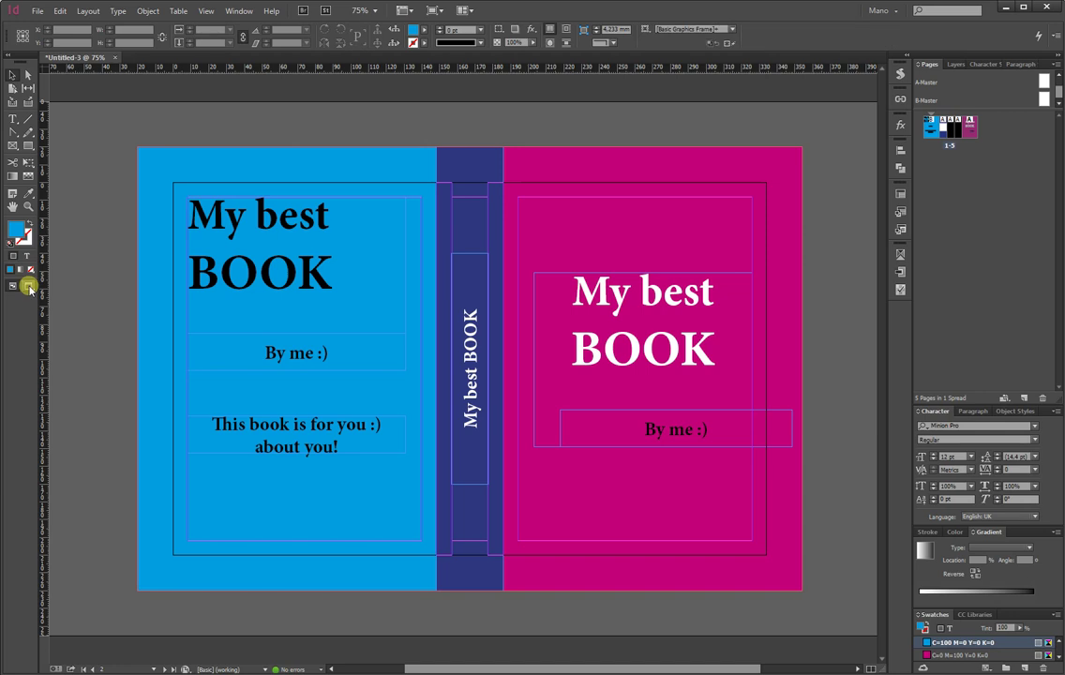
Step: Compare the trimmed preview of the cover with the normal view showing the bleed, ending in preview
{"action": "left_click", "coordinate": [28, 286]}
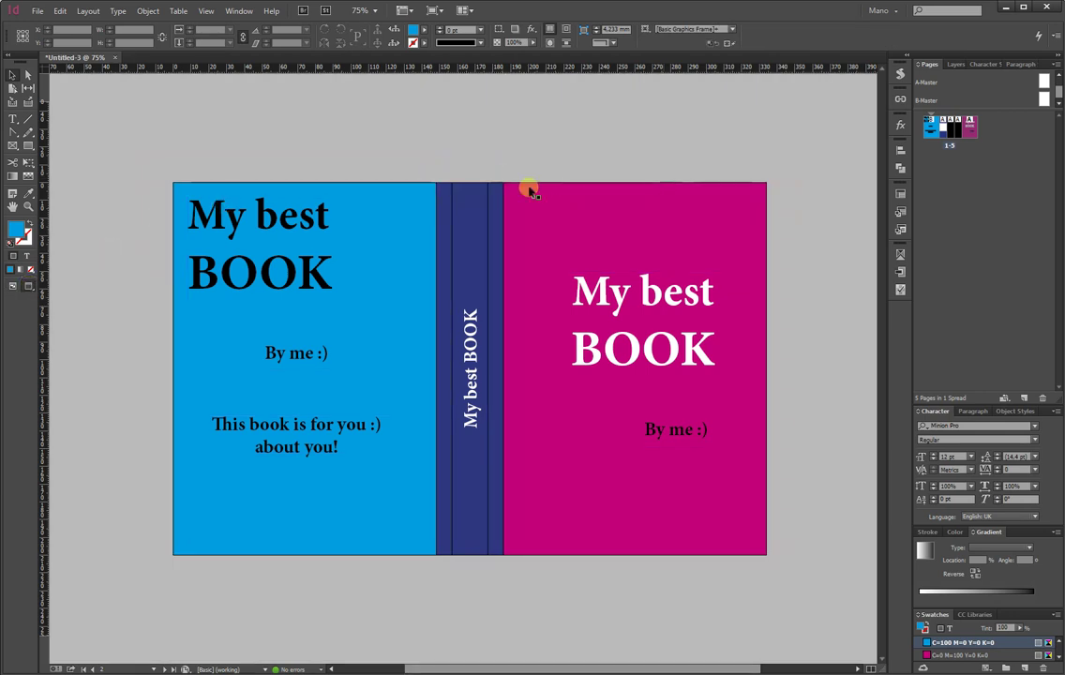
{"action": "left_click", "coordinate": [22, 286]}
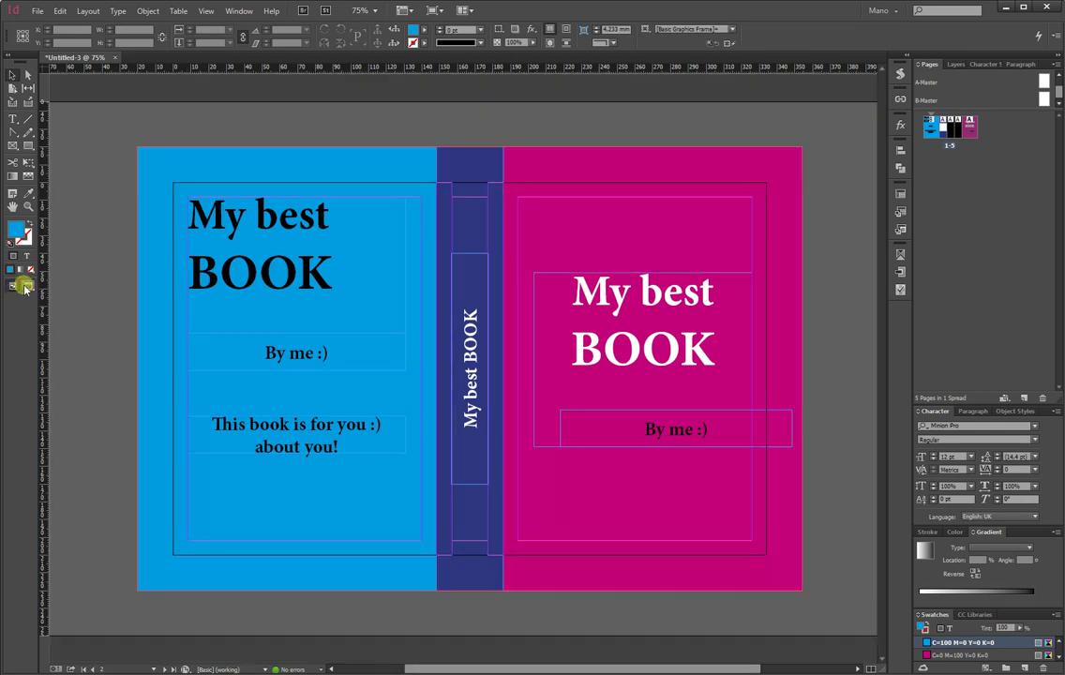
{"action": "left_click", "coordinate": [29, 288]}
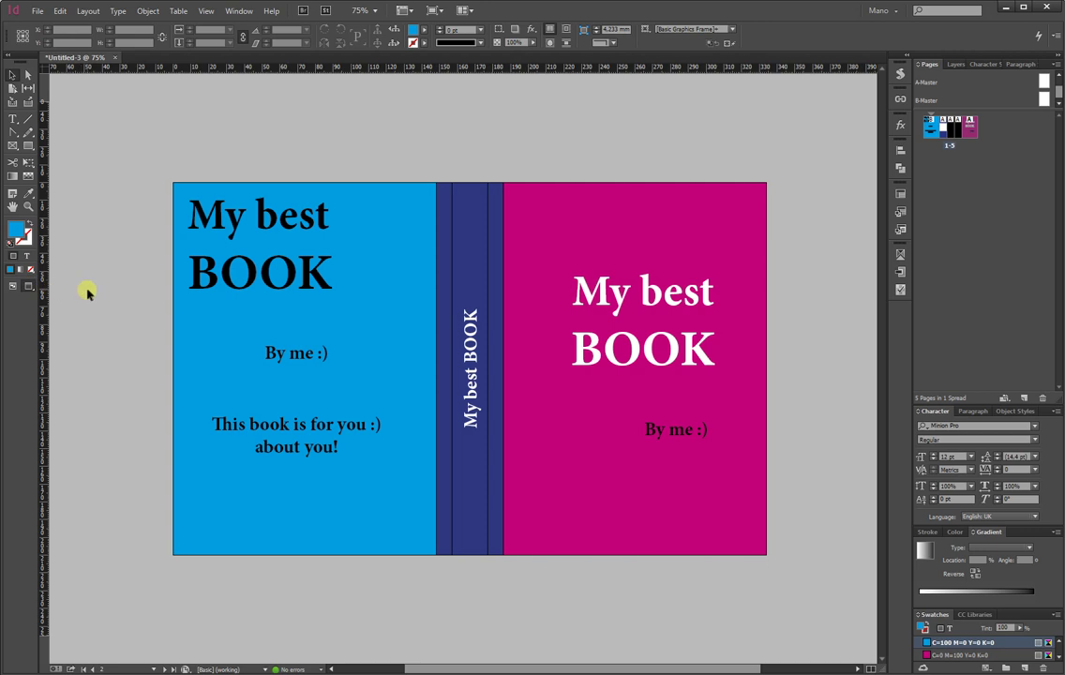
Step: Start exporting the cover to the Desktop as Untitled-3.pdf in Adobe PDF (Print) format
{"action": "left_click", "coordinate": [38, 10]}
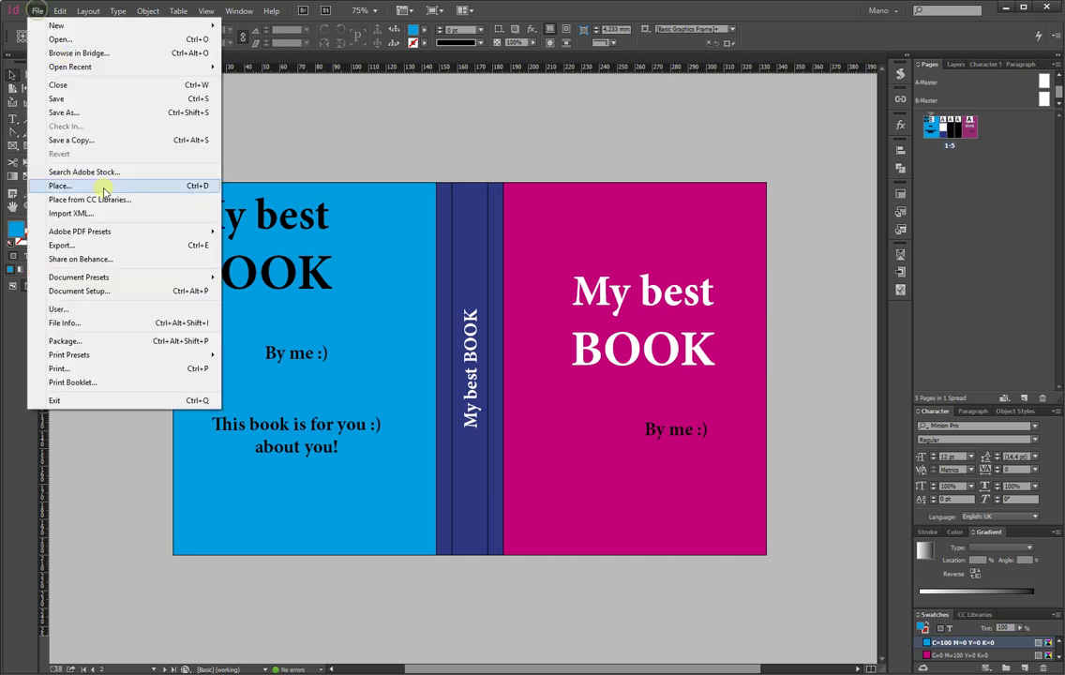
{"action": "left_click", "coordinate": [103, 246]}
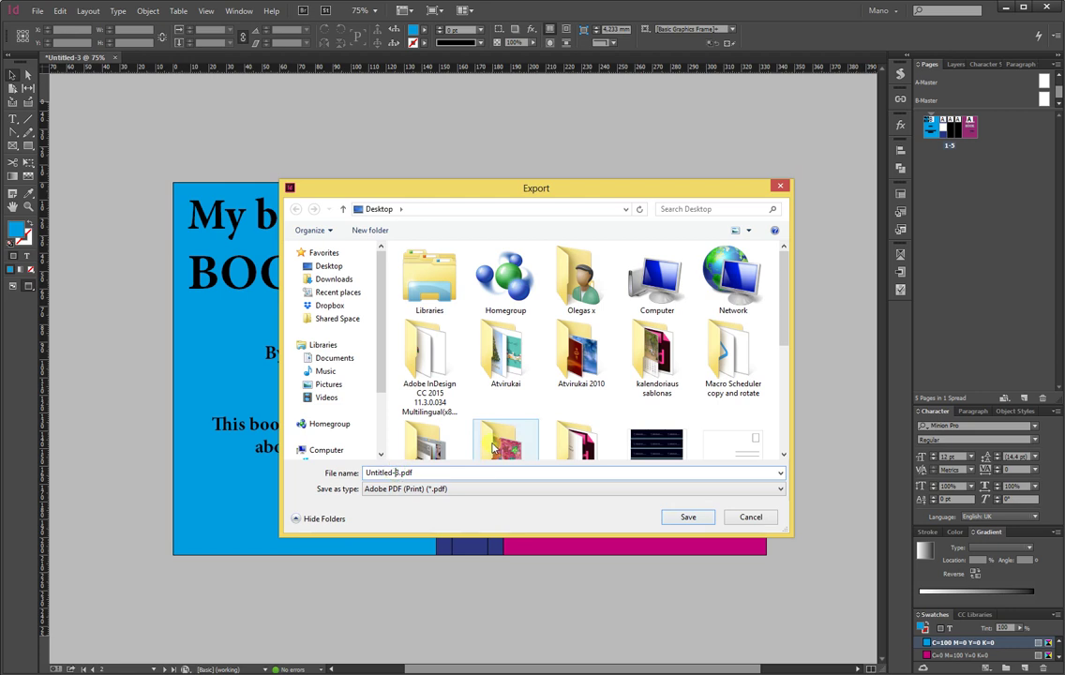
{"action": "key", "text": "Return"}
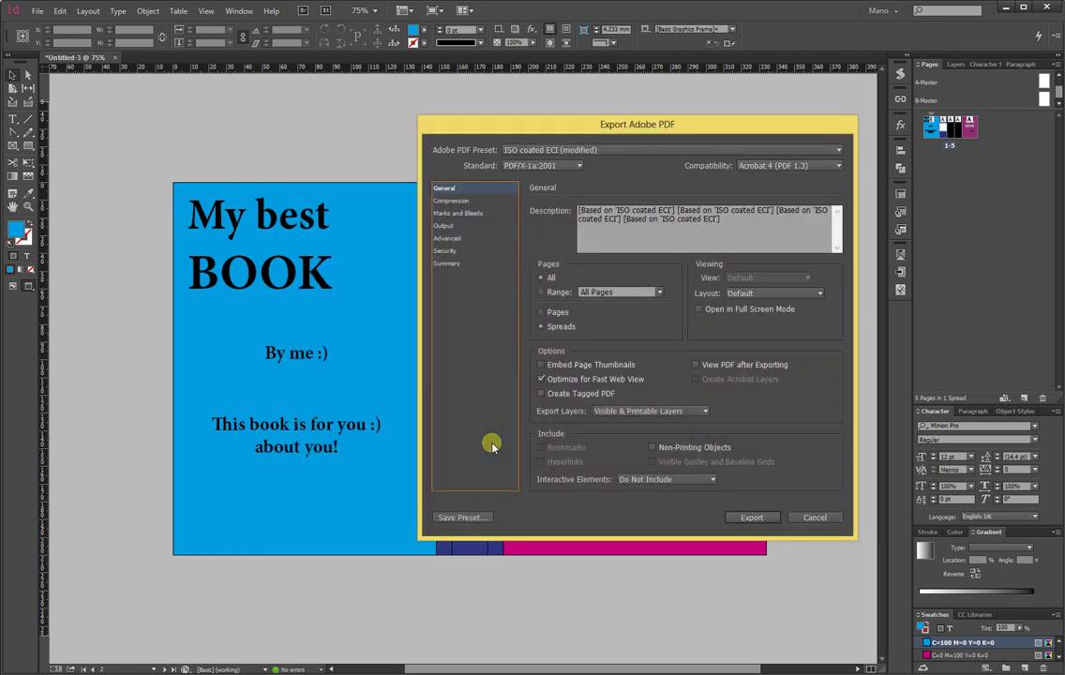
Step: Check the compression, document bleed and output settings, and export all pages to PDF as spreads
{"action": "left_click", "coordinate": [485, 201]}
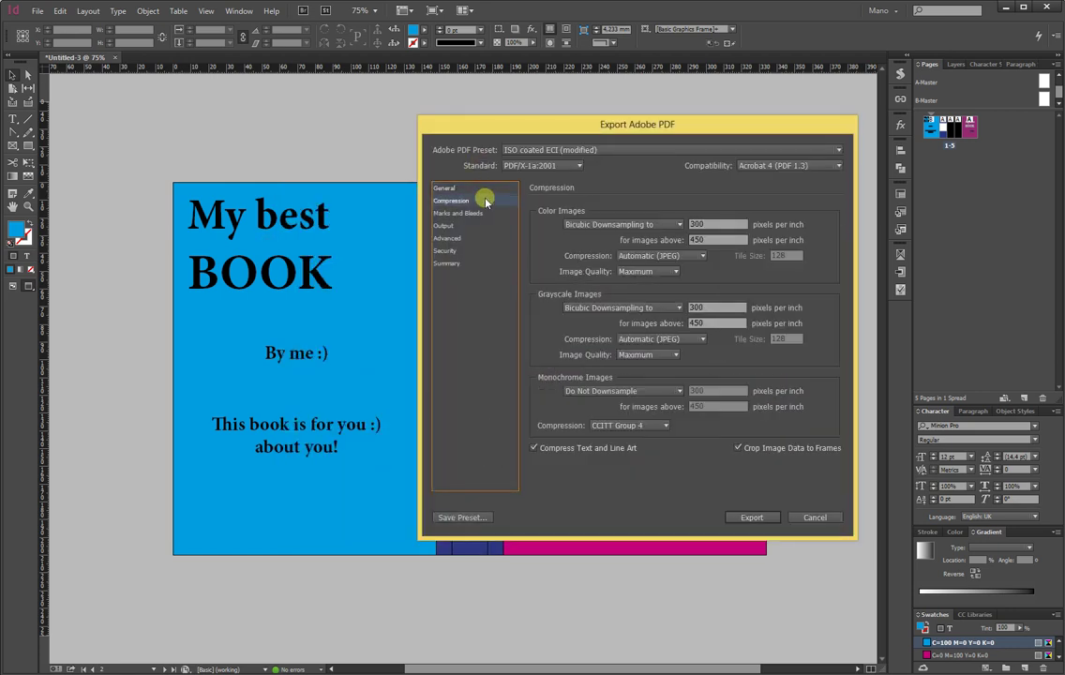
{"action": "left_click", "coordinate": [474, 213]}
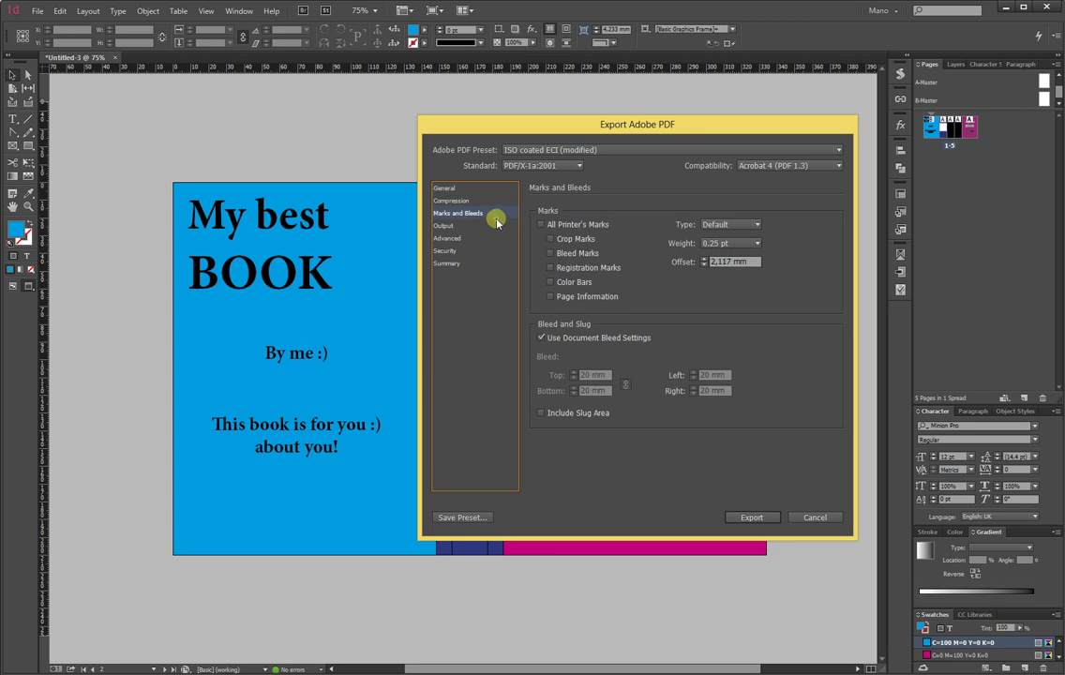
{"action": "left_click", "coordinate": [493, 226]}
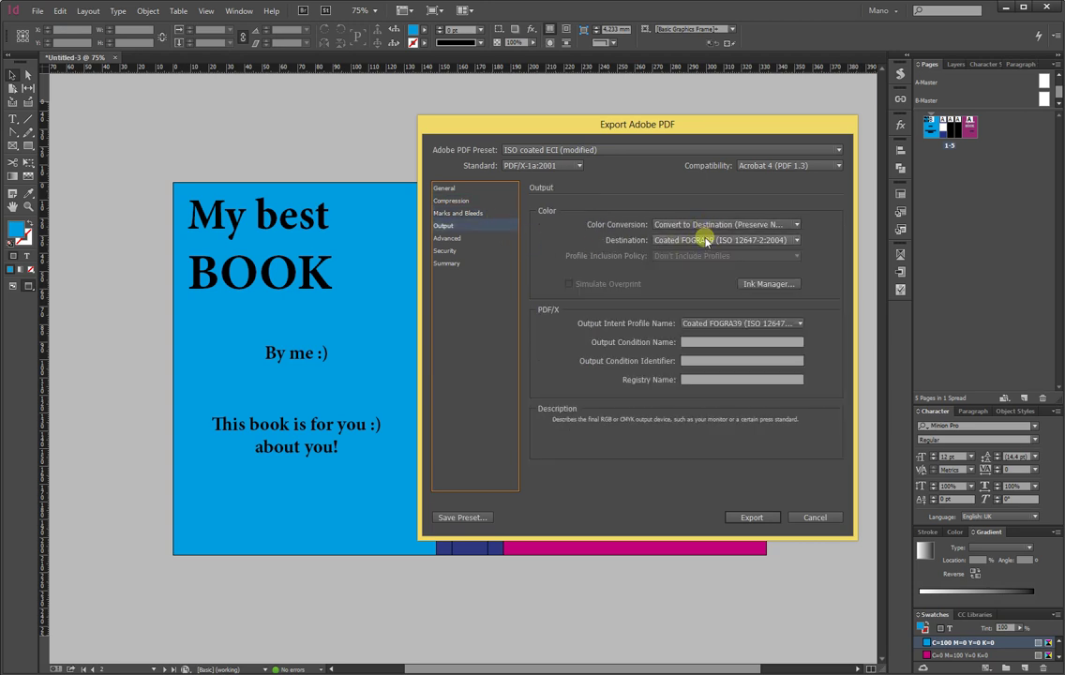
{"action": "left_click", "coordinate": [469, 214]}
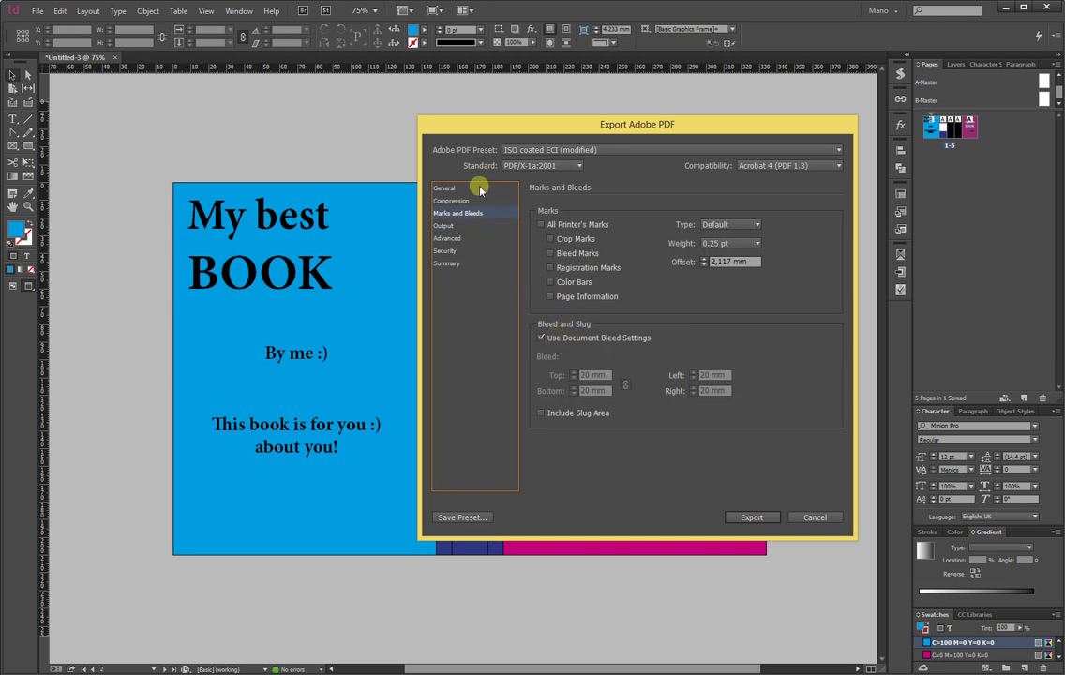
{"action": "left_click", "coordinate": [445, 188]}
{"action": "left_click", "coordinate": [541, 327]}
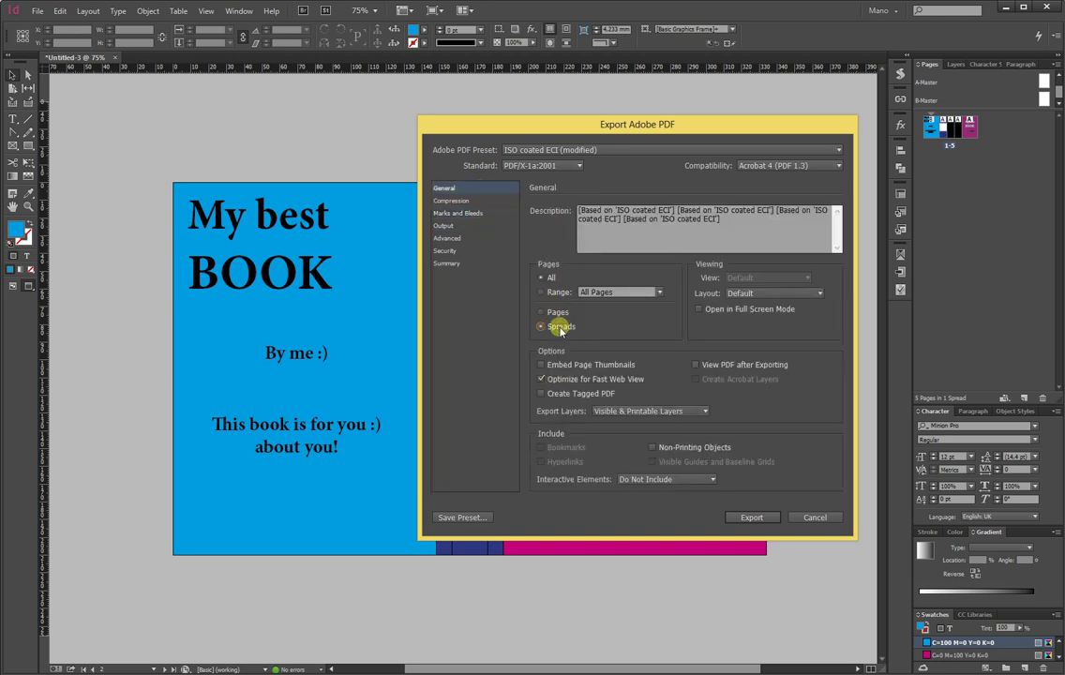
{"action": "left_click", "coordinate": [751, 516]}
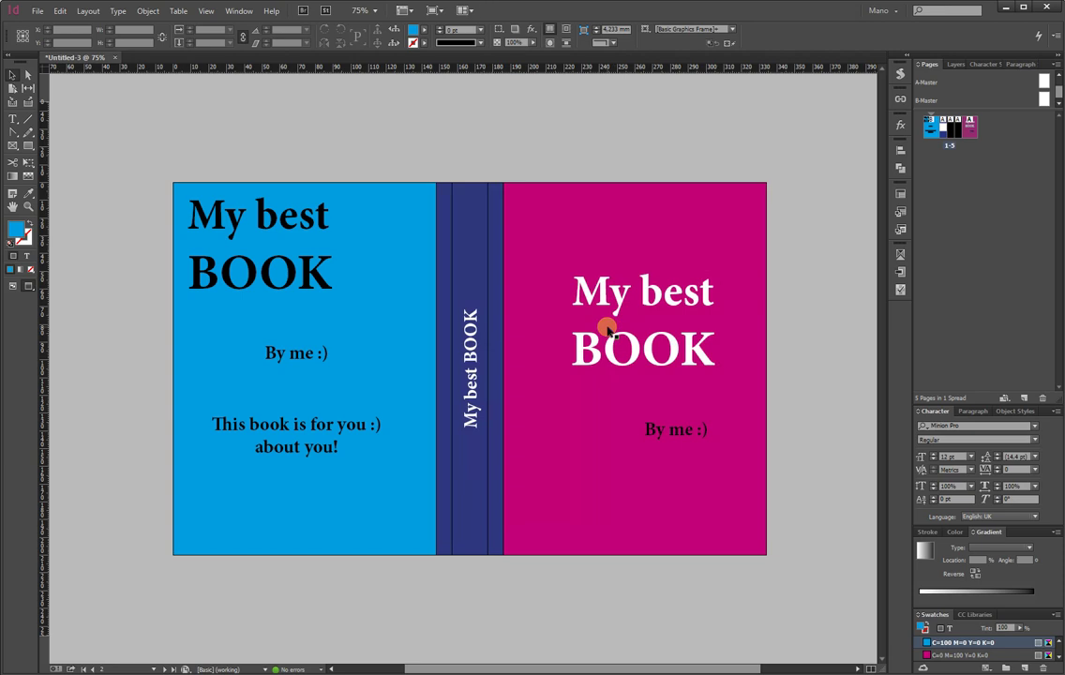